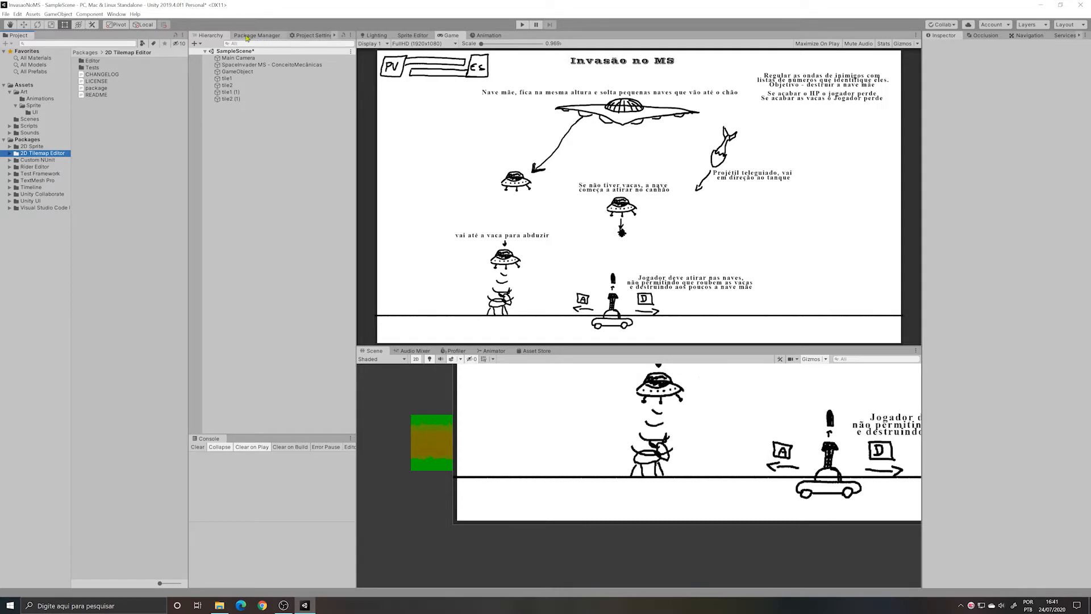
Step: Check the 2D Tilemap Editor entry in the Package Manager, and collapse the project's Packages folder
click(246, 38)
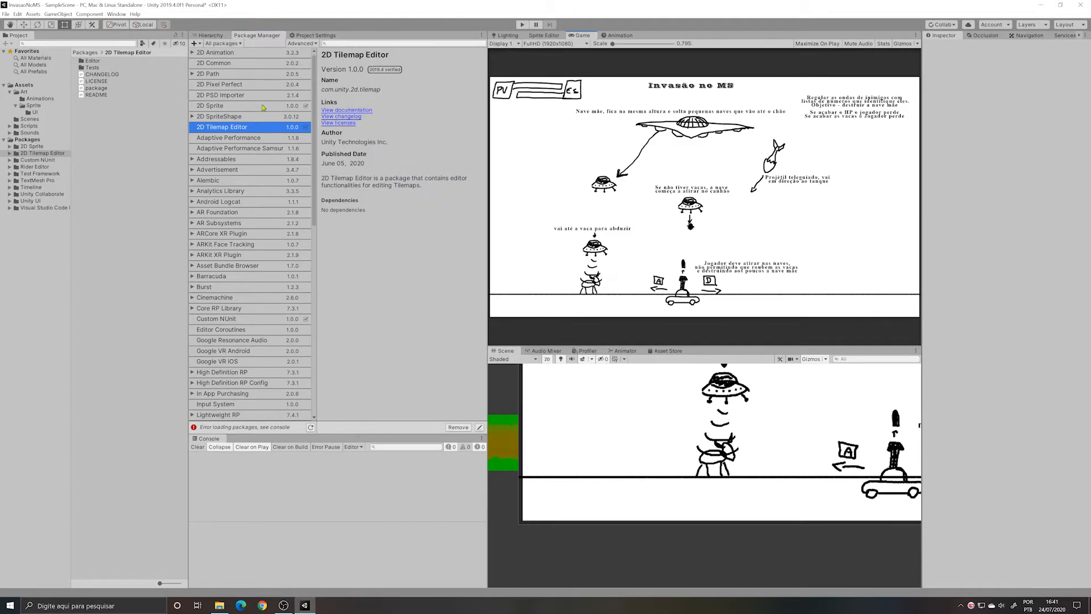
click(117, 14)
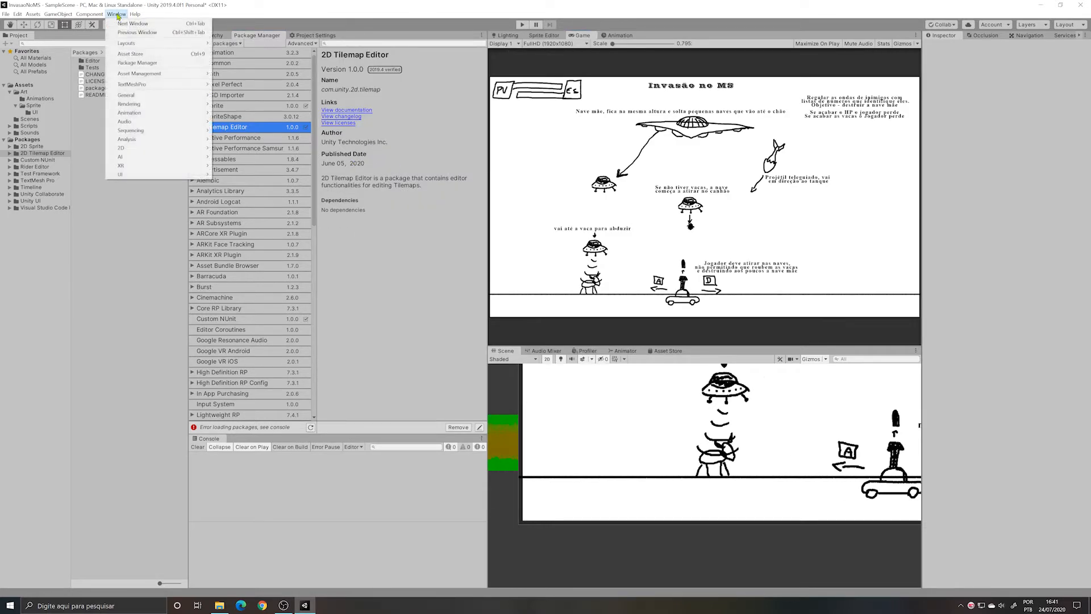
click(155, 63)
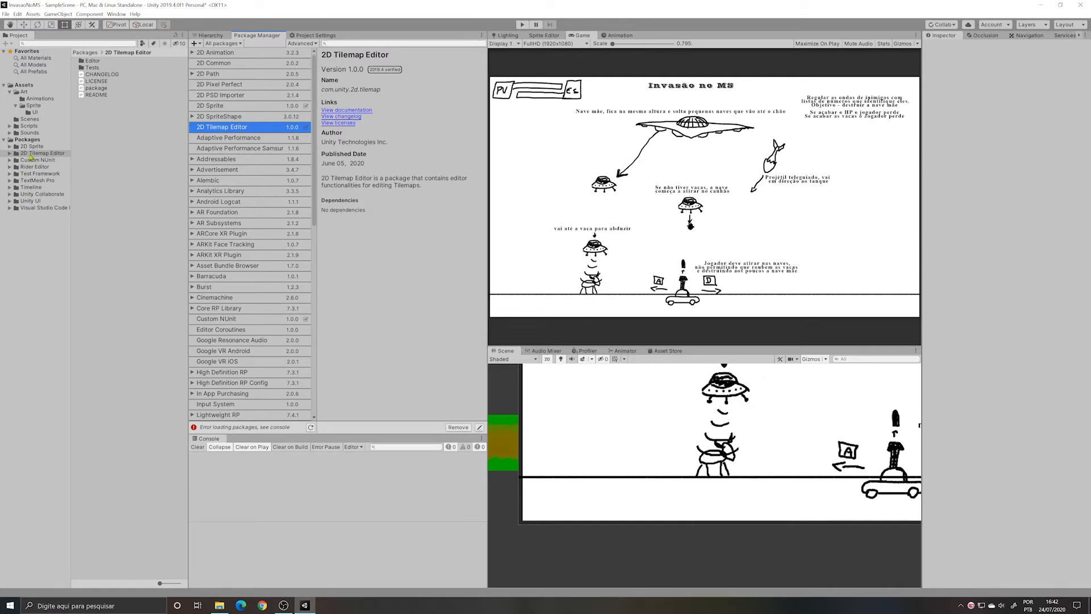
click(4, 141)
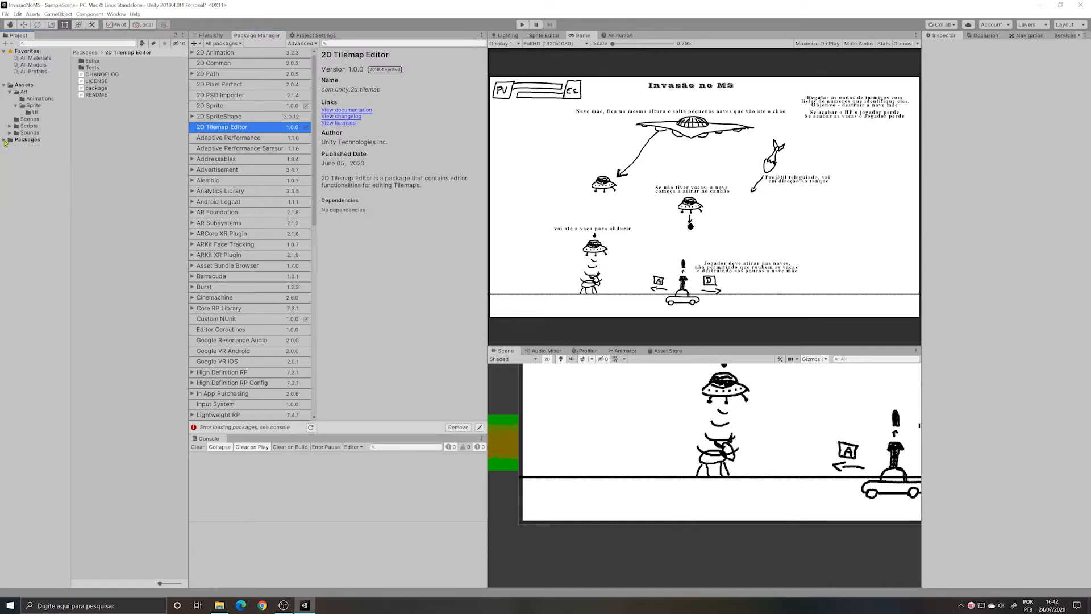
click(220, 36)
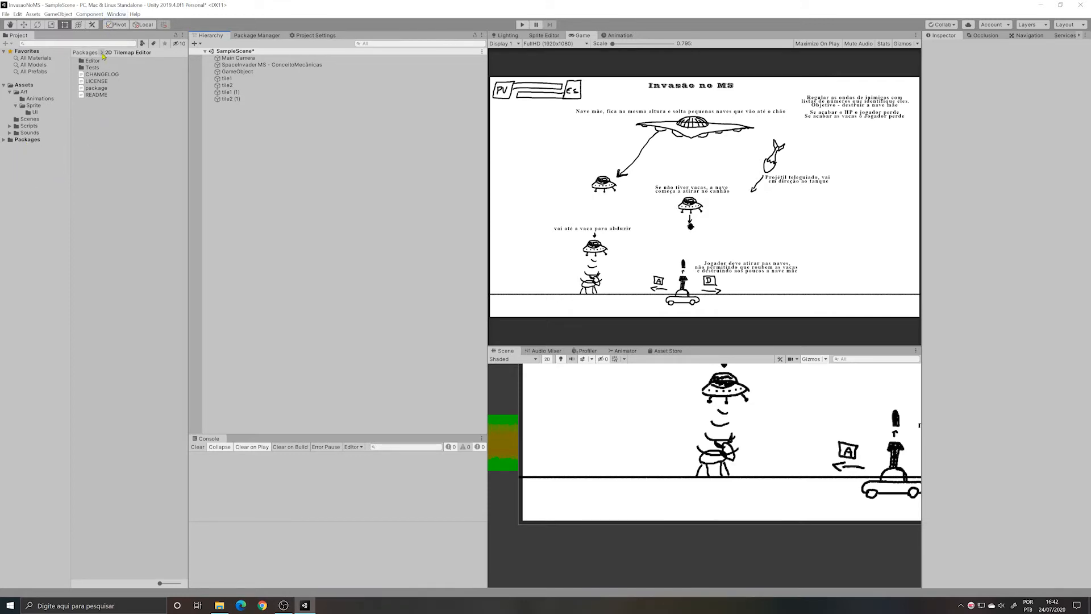
Step: Open the Tile Palette, dock it alongside the Game and Animation views, and enlarge the palette and Scene areas
click(116, 14)
mouse_move(185, 100)
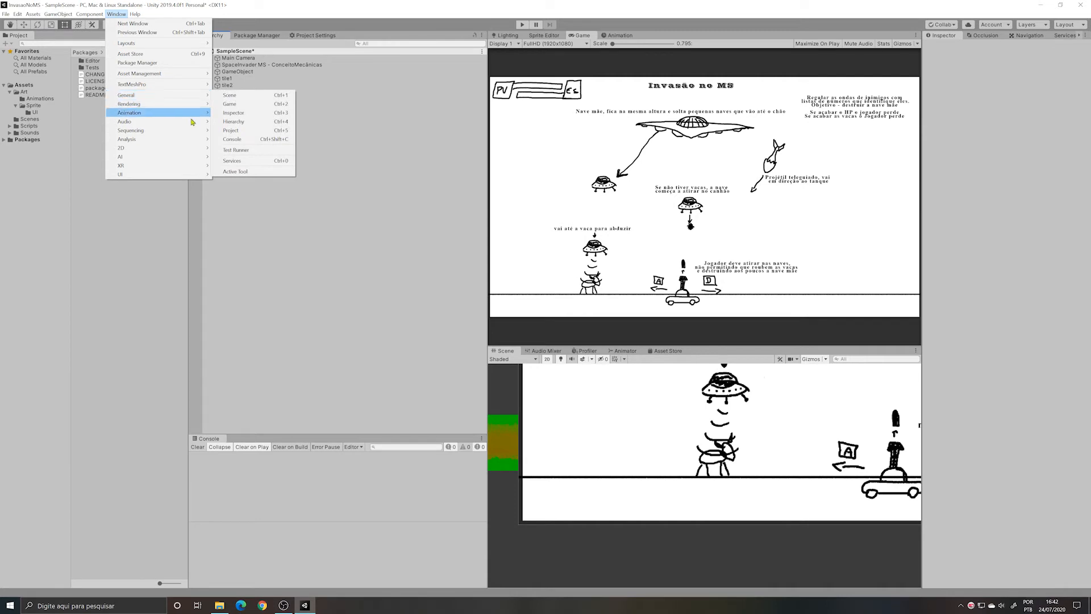
mouse_move(193, 149)
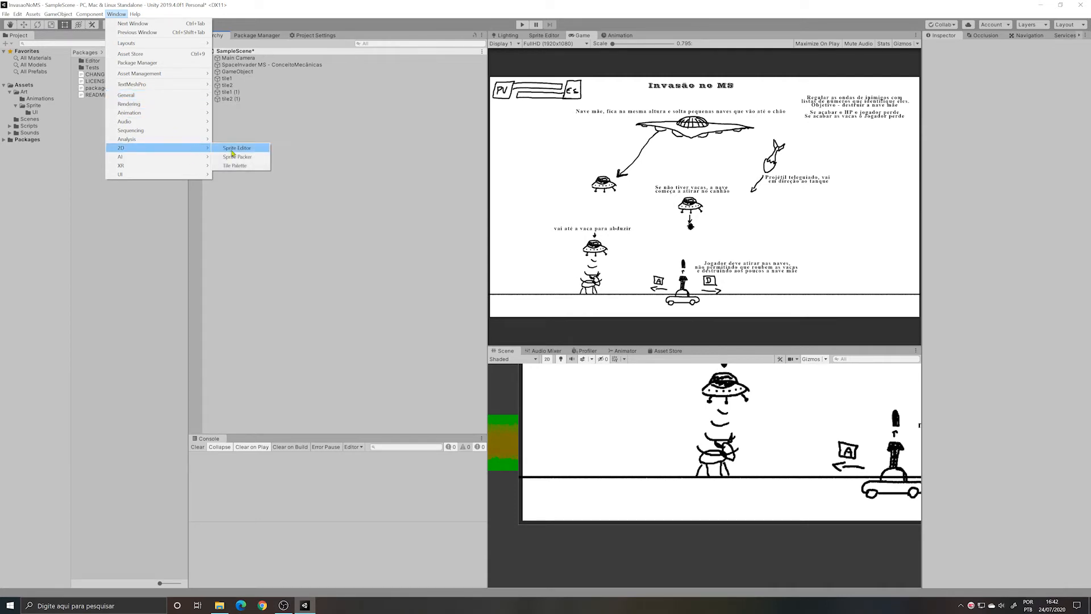
click(257, 166)
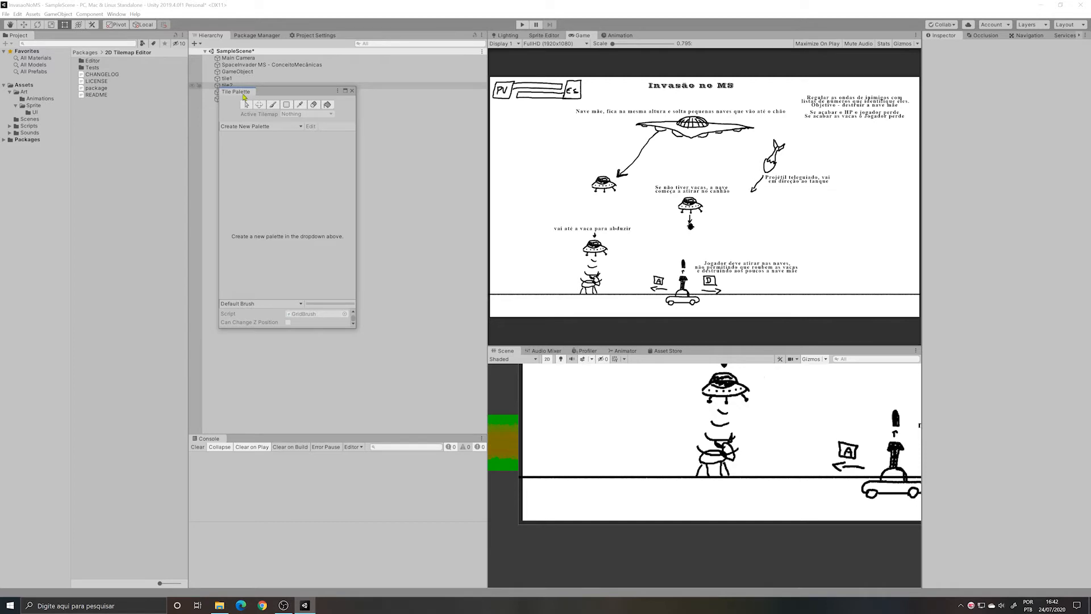
drag(240, 99, 581, 72)
drag(637, 51, 675, 41)
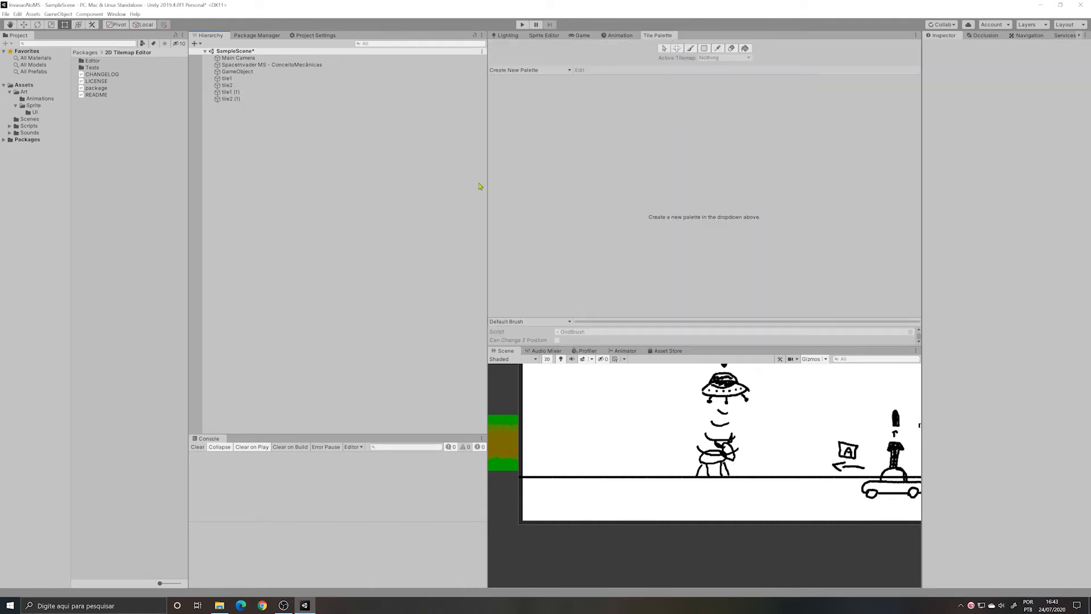
drag(484, 183, 371, 183)
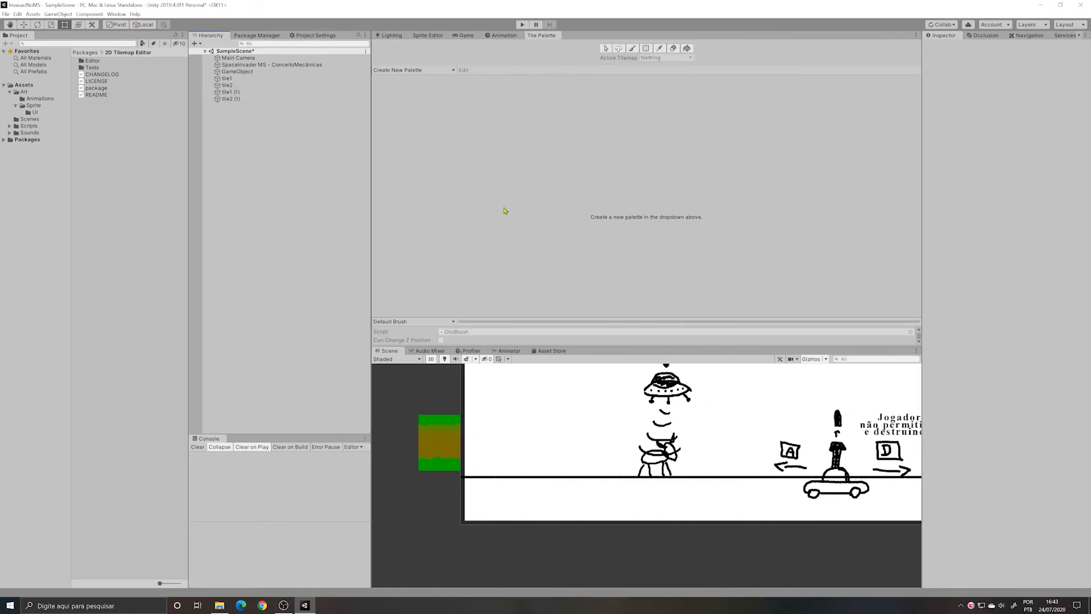
drag(529, 343, 530, 311)
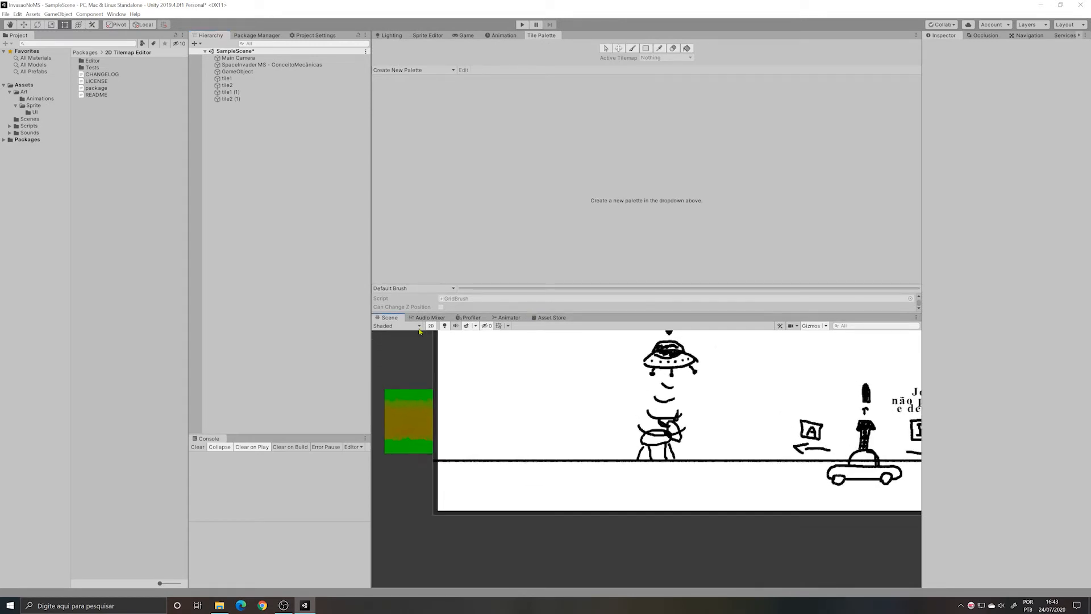
Step: Lower the alpha of the SpaceInvader MS - ConceitoMecânicas sprite's colour to about 0.32
scroll(512, 427, down, 10)
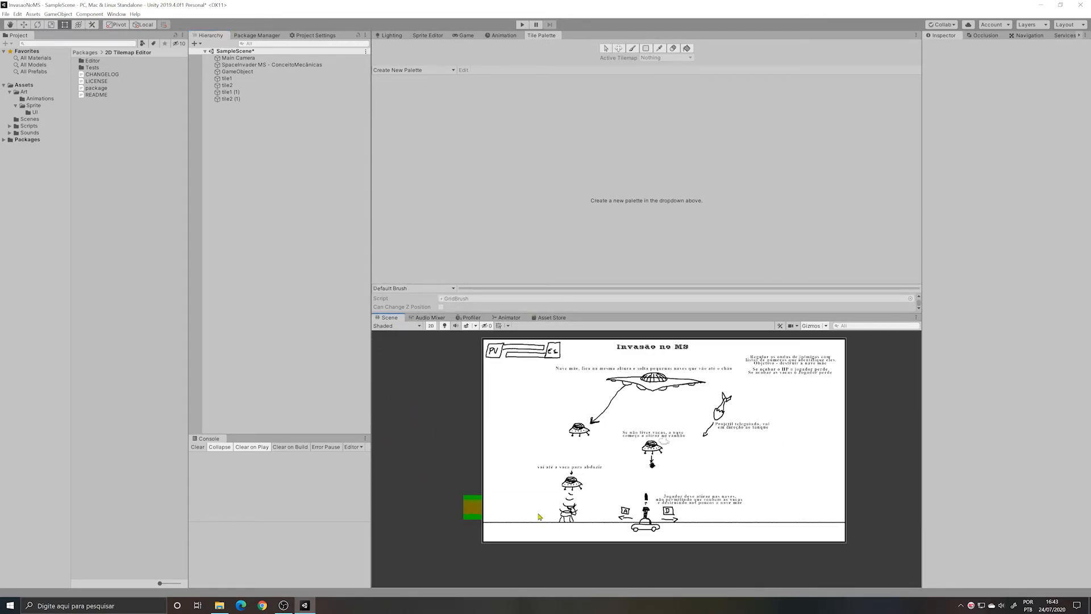
middle_drag(592, 489, 548, 474)
scroll(479, 482, up, 4)
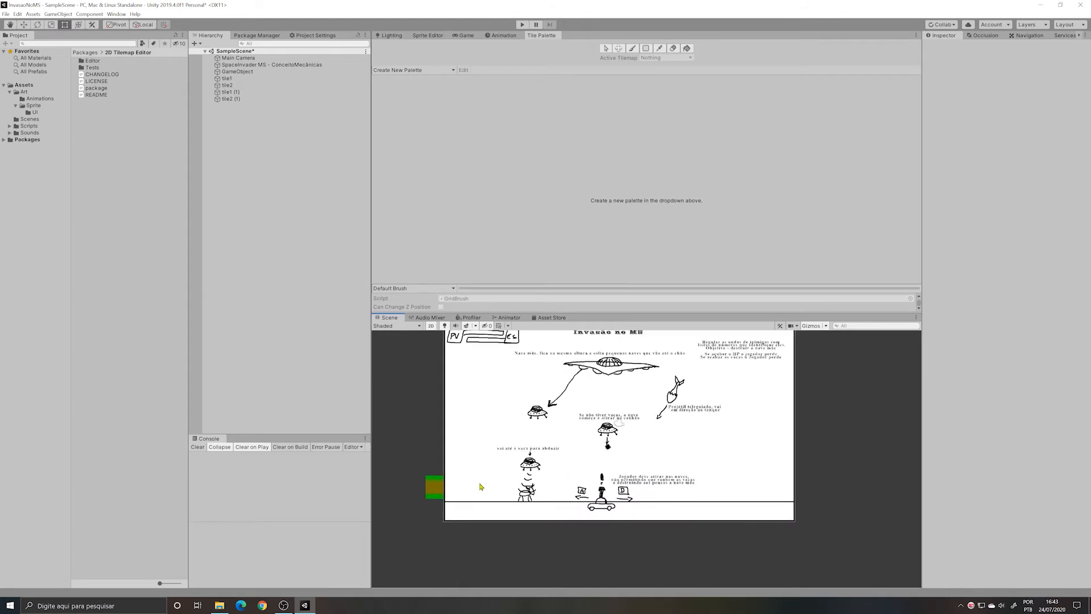
middle_drag(534, 435, 499, 468)
click(541, 477)
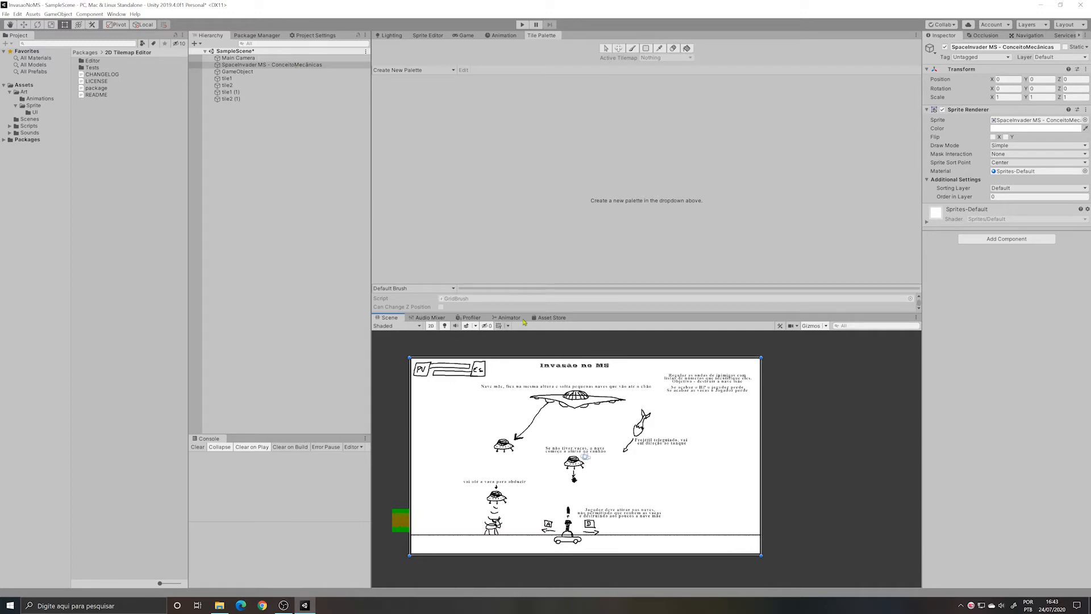
click(997, 129)
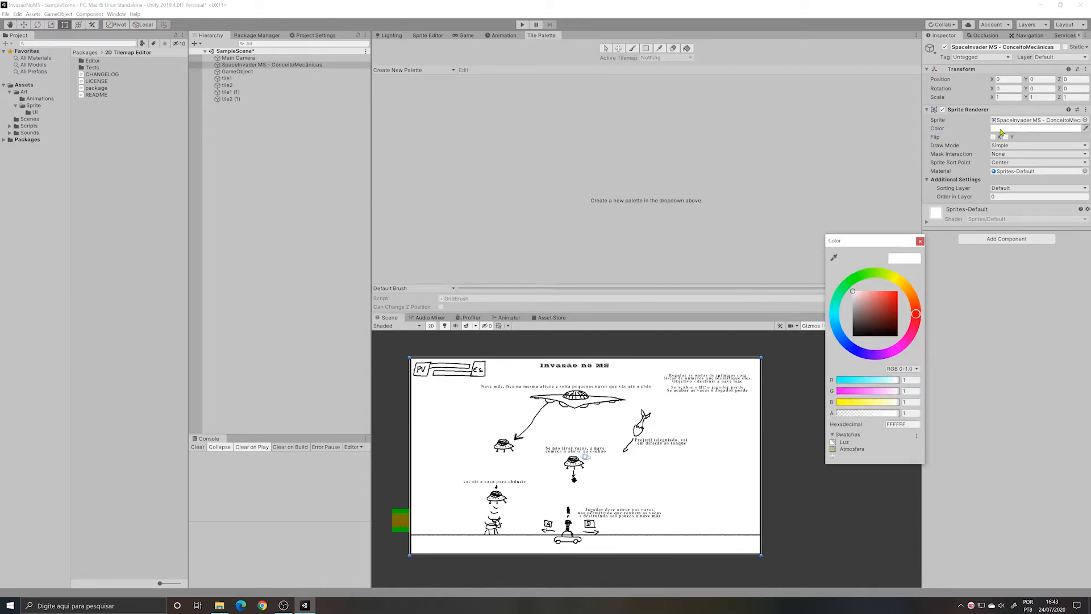
click(1000, 129)
drag(898, 416, 858, 423)
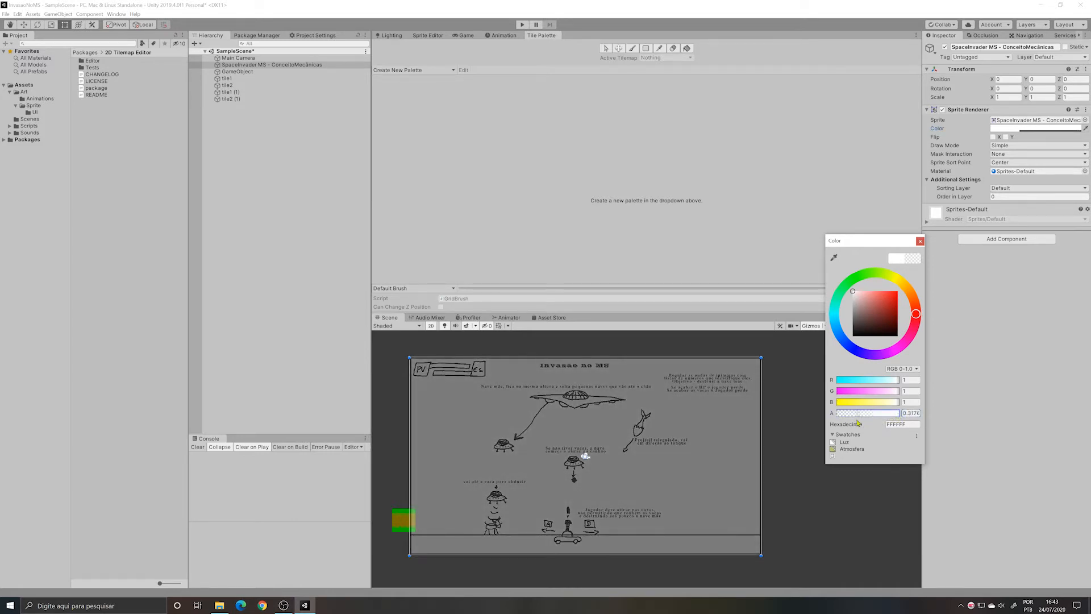
click(919, 242)
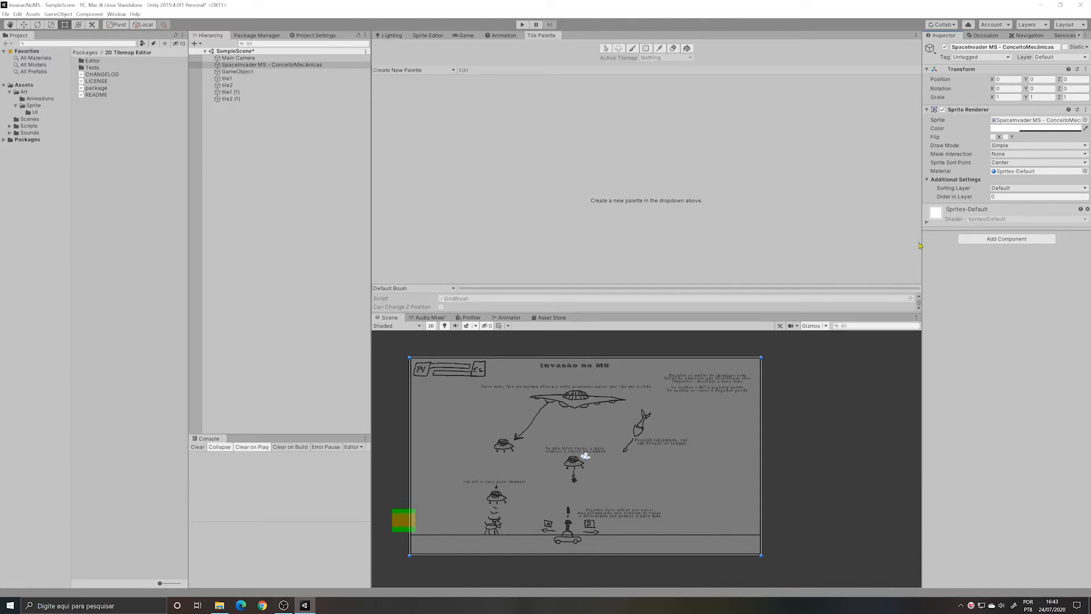
Step: Disable scene picking for the SpaceInvader MS - ConceitoMecânicas object and test that by selecting over it in the scene
click(262, 142)
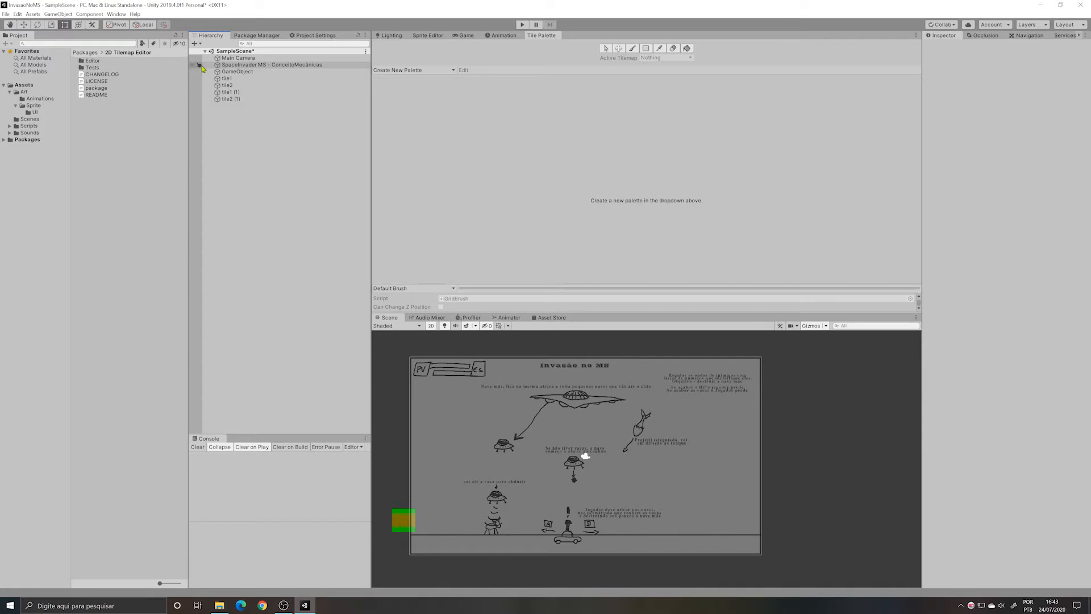
click(286, 64)
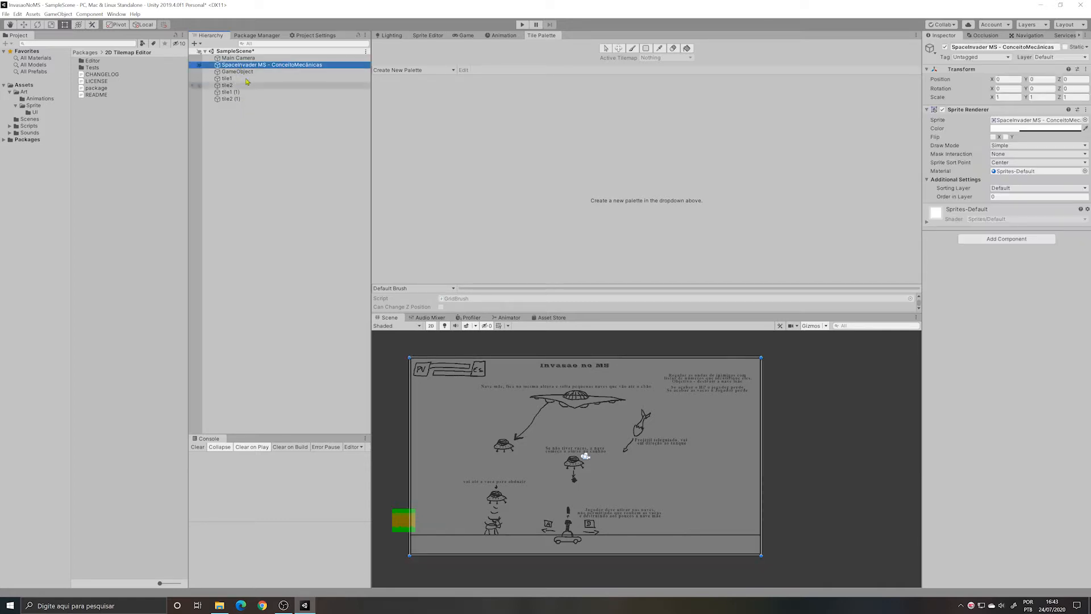
click(498, 401)
drag(519, 343, 433, 438)
drag(581, 442, 571, 451)
drag(512, 369, 454, 404)
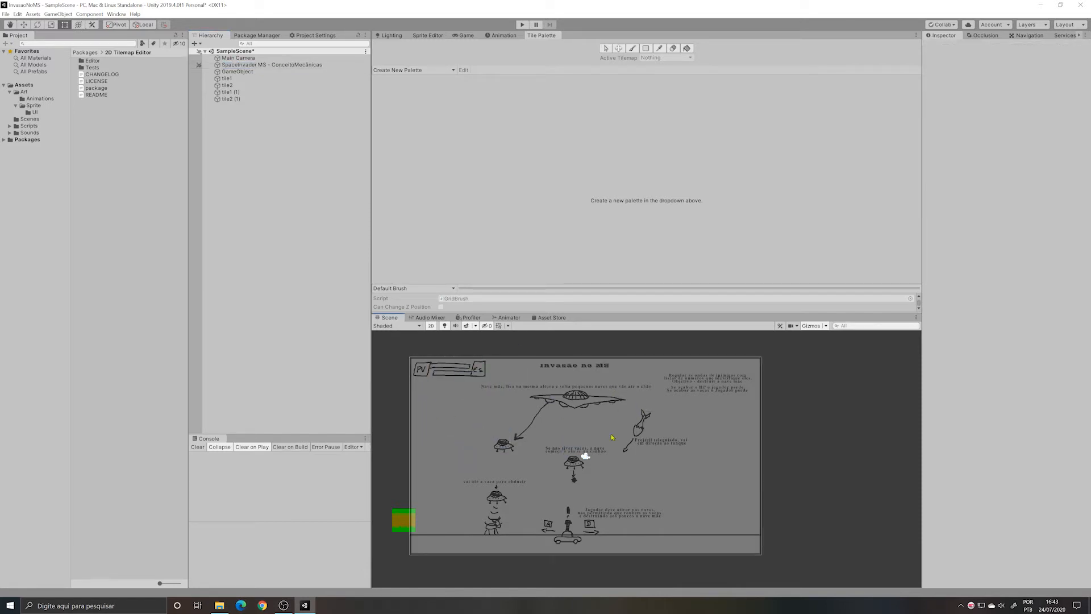
middle_drag(544, 486, 548, 473)
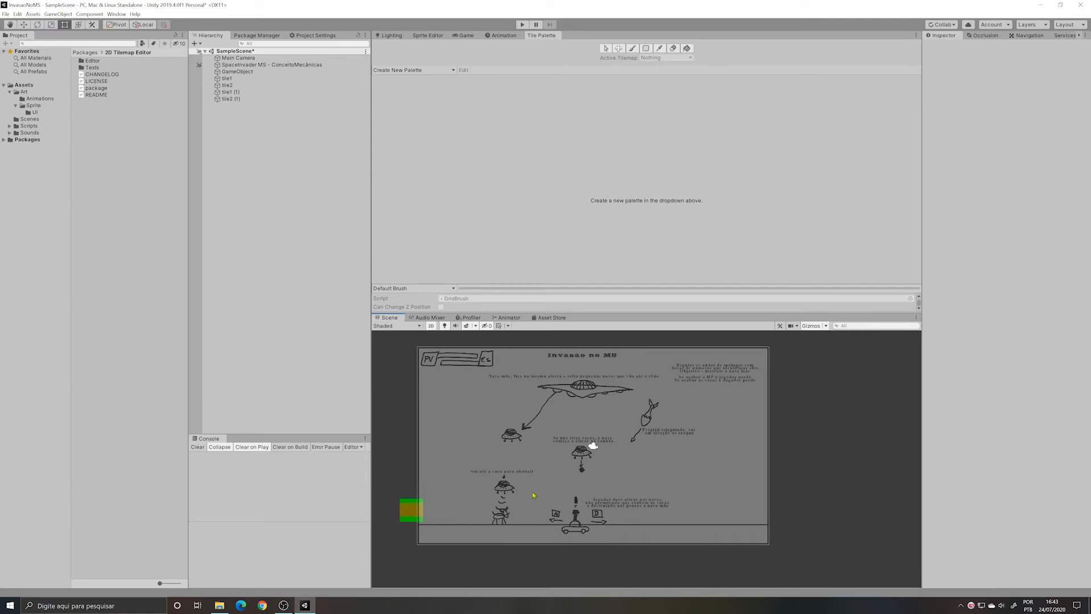
middle_drag(482, 478, 496, 475)
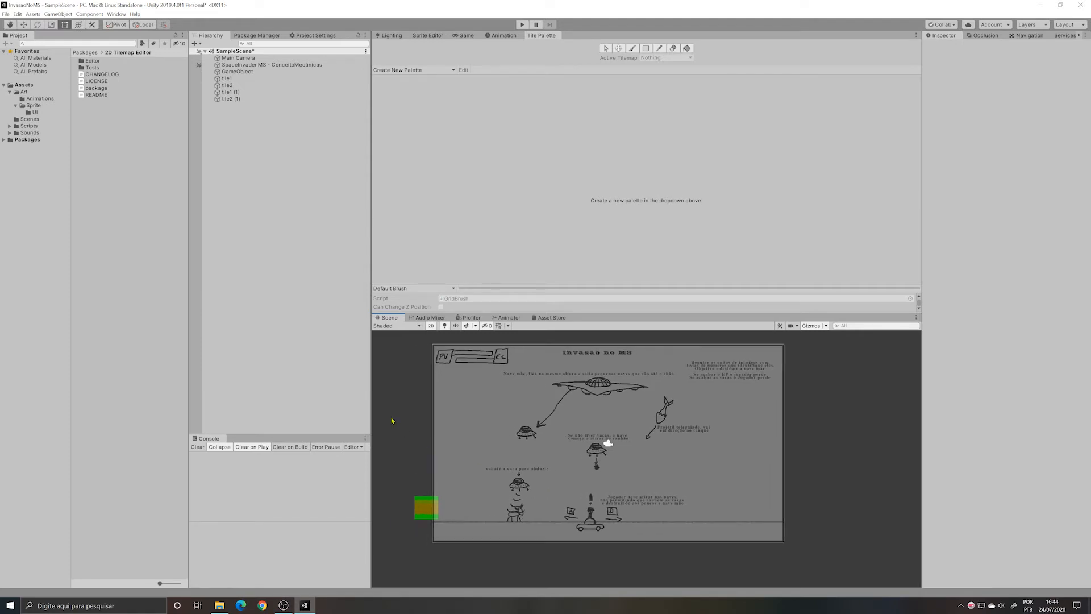
Step: Move the green-and-brown tile sprites up, clear of the concept image's left edge
click(420, 502)
drag(420, 502, 410, 422)
drag(424, 504, 418, 425)
click(419, 435)
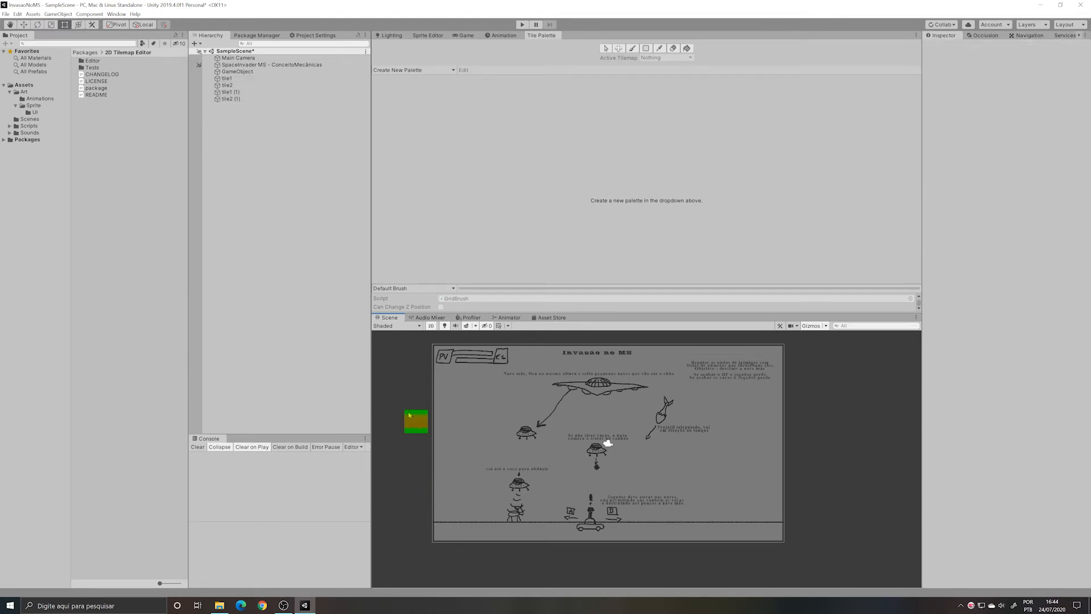
Step: Add a 2D Tilemap object with its parent Grid to the scene's root level
click(257, 142)
right_click(260, 151)
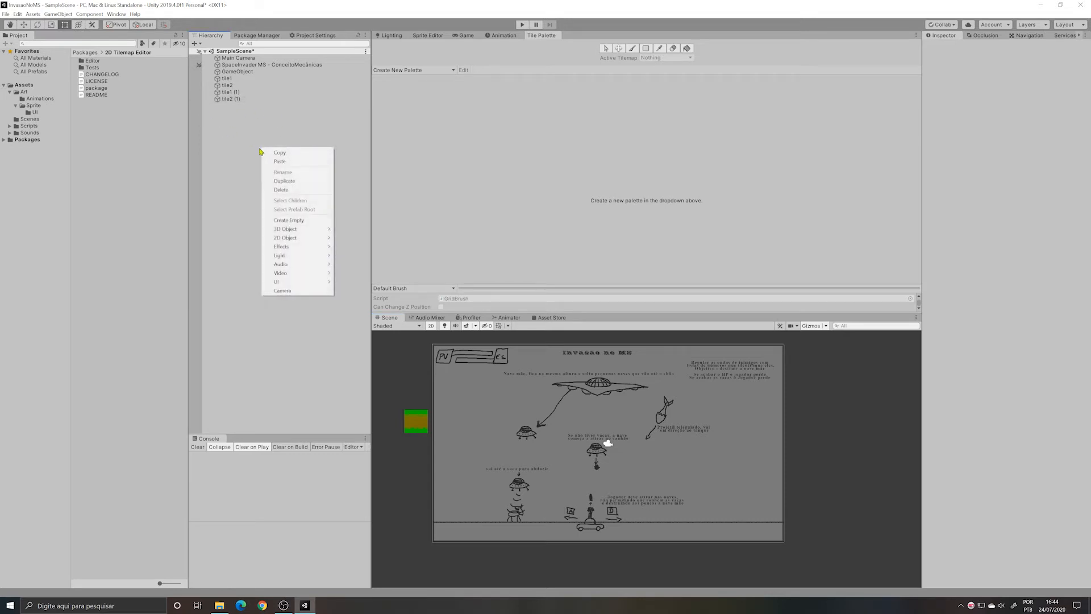
mouse_move(323, 238)
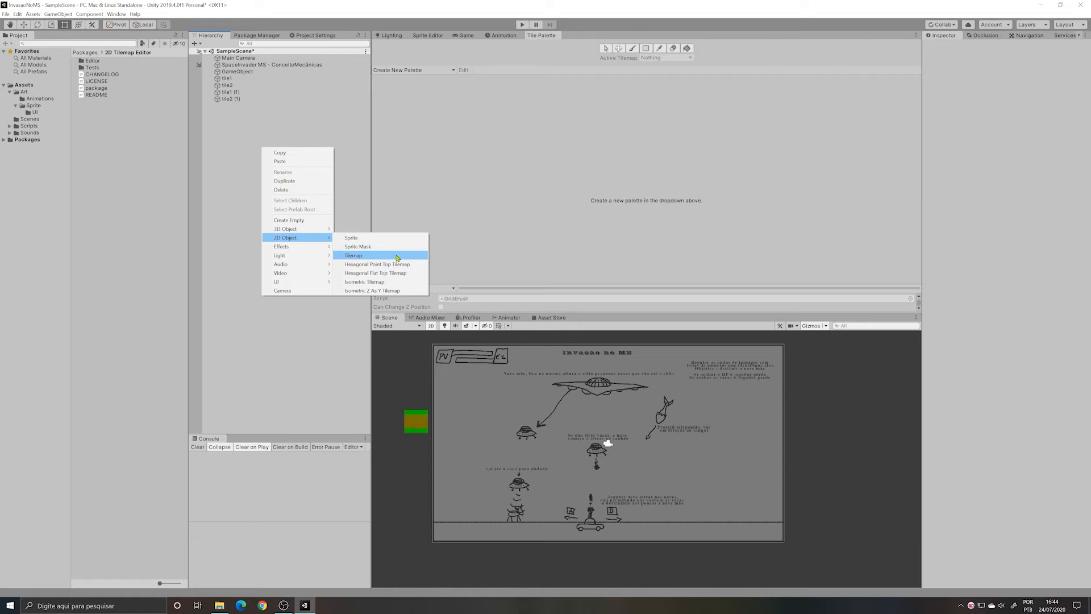
click(397, 258)
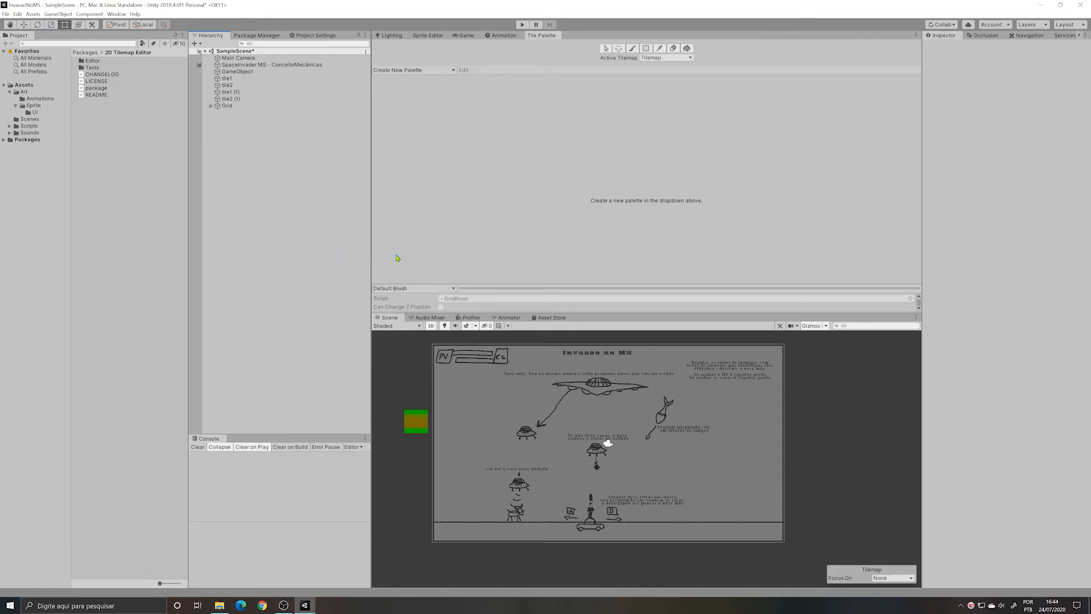
Step: Examine the Tilemap object's components and the parent Grid's cell size settings
click(228, 113)
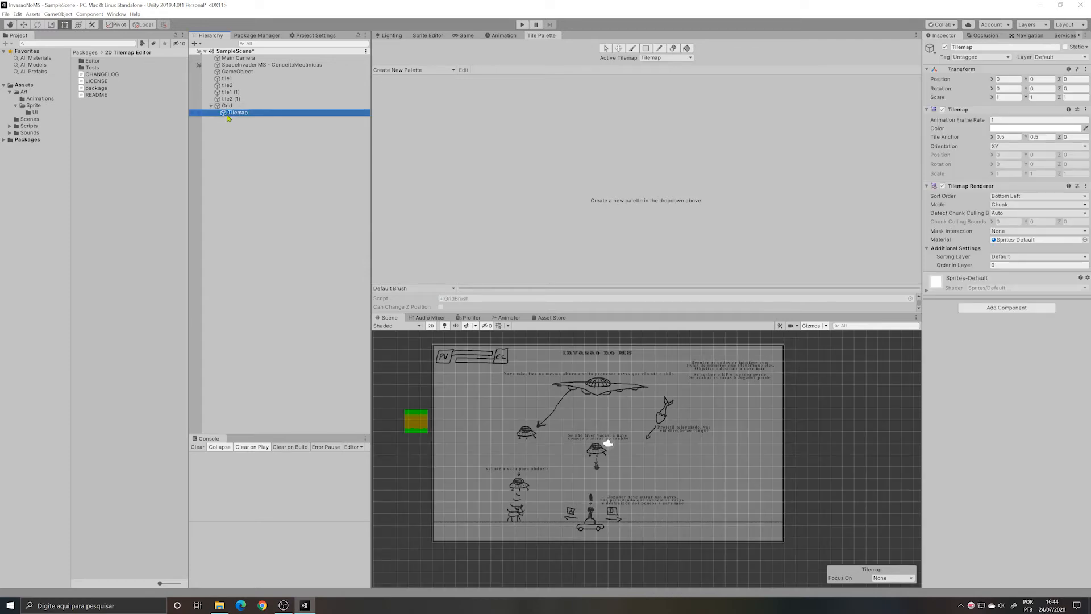
click(225, 106)
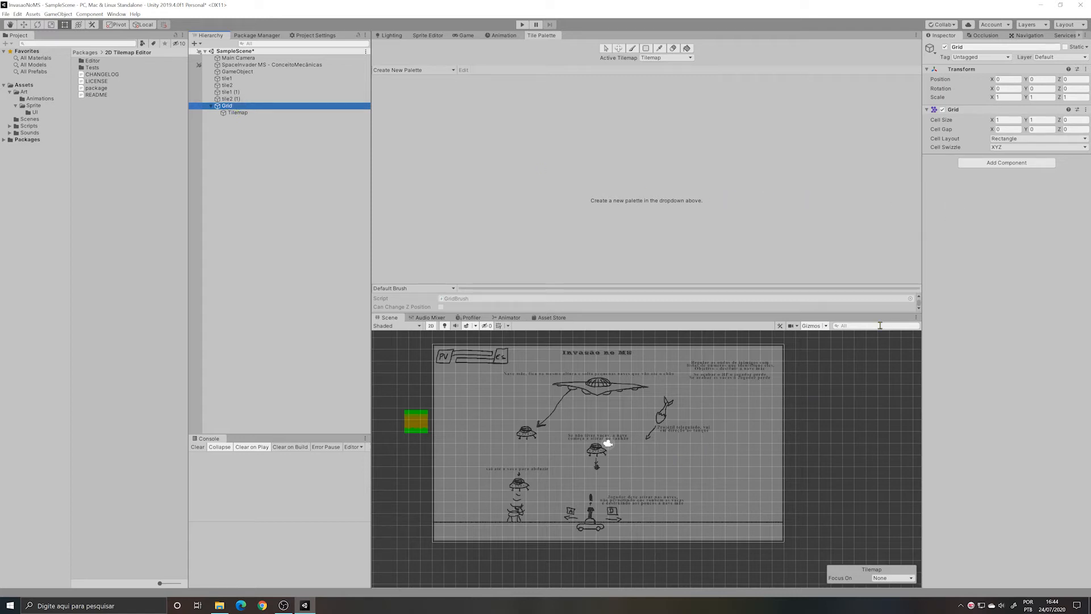
click(1004, 119)
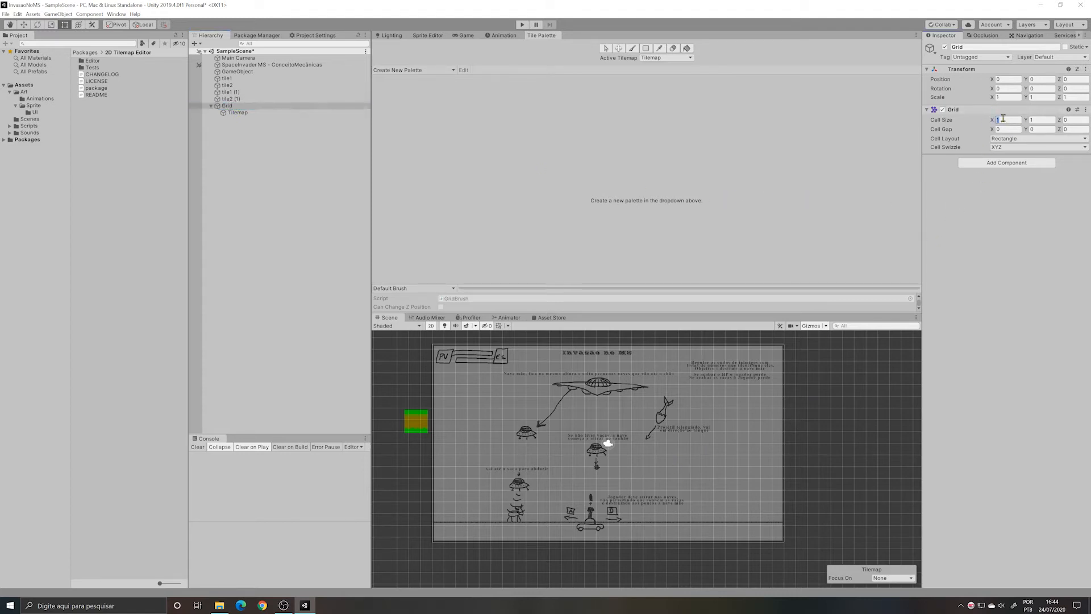
key(Tab)
click(292, 115)
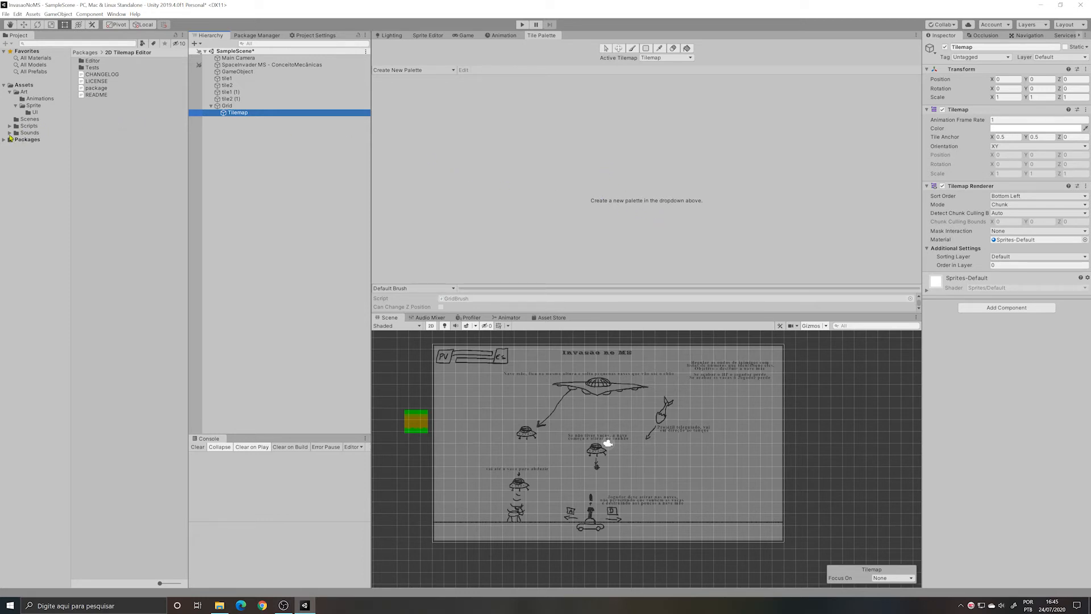
Step: Create a folder named Tilemaps inside the project's Art folder
click(15, 105)
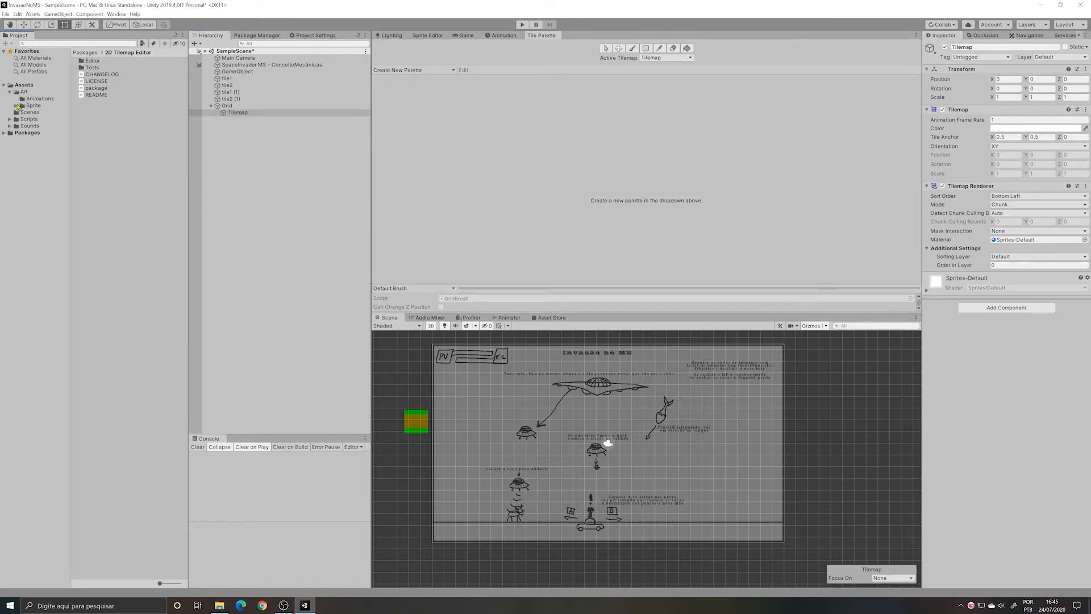
click(22, 92)
right_click(114, 99)
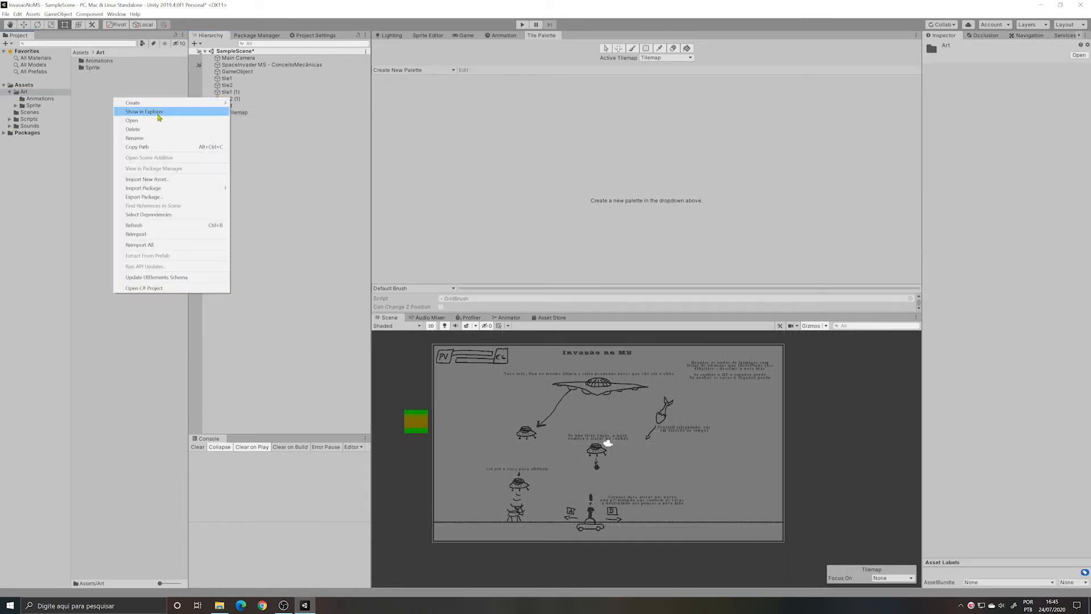
mouse_move(200, 108)
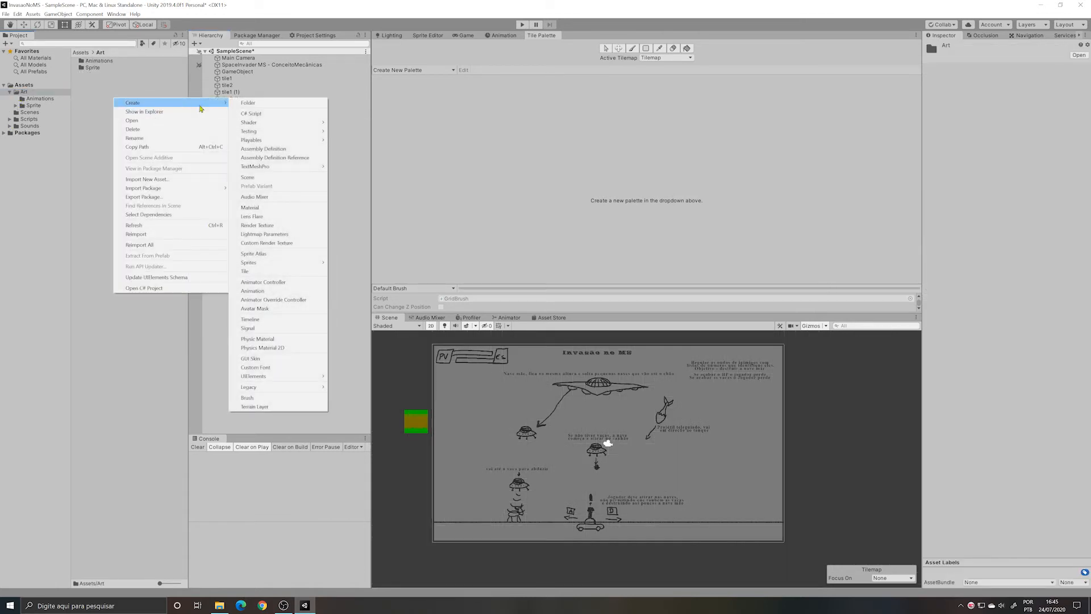
click(288, 104)
text(Tilem)
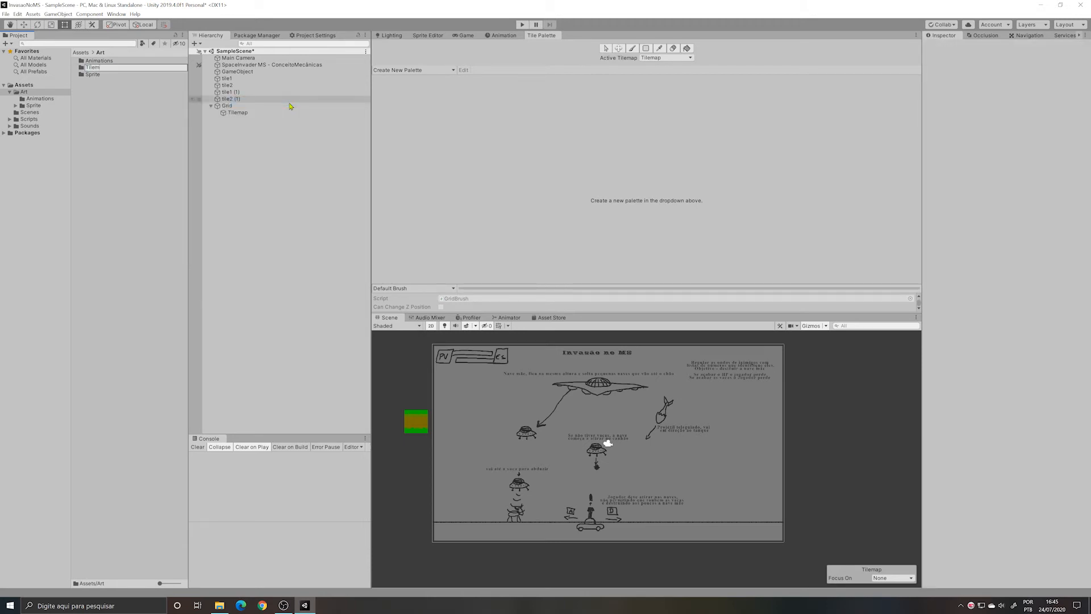
text(aps)
key(Return)
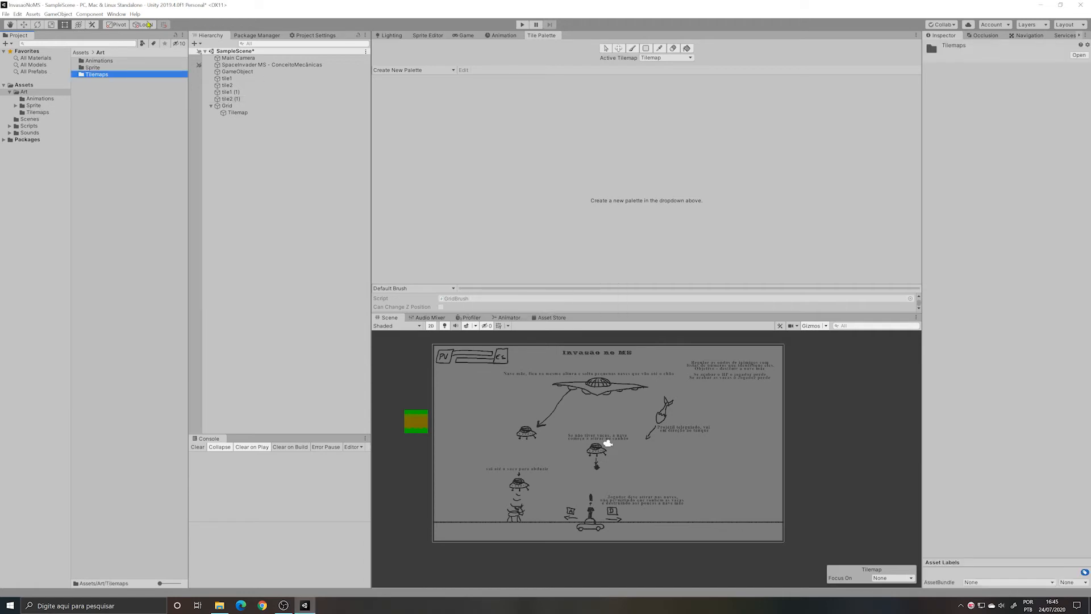
key(Return)
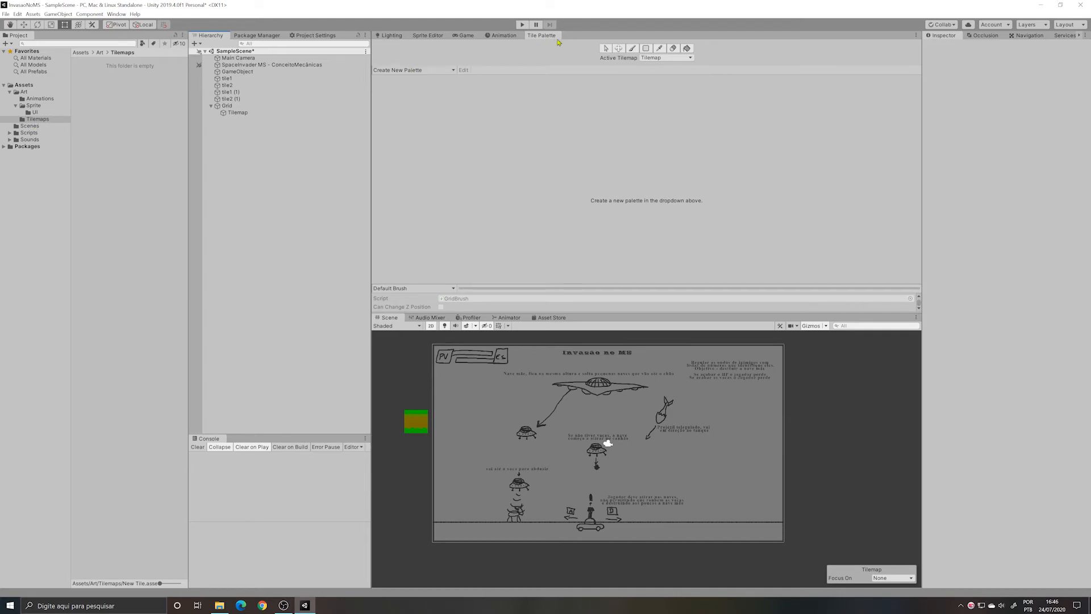
click(421, 72)
click(449, 89)
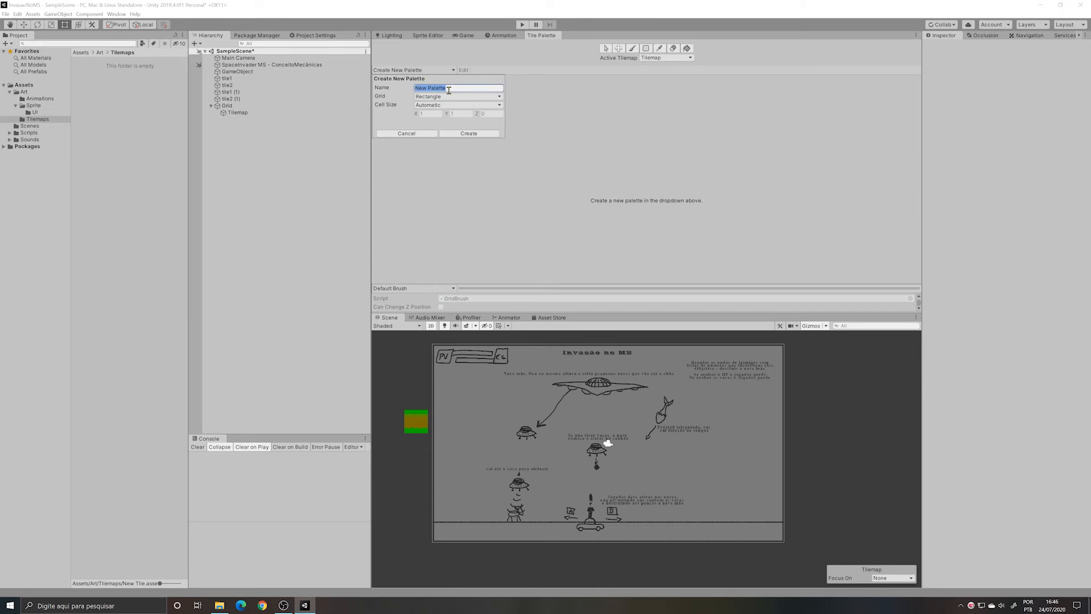
double_click(421, 89)
key(BackSpace)
click(463, 134)
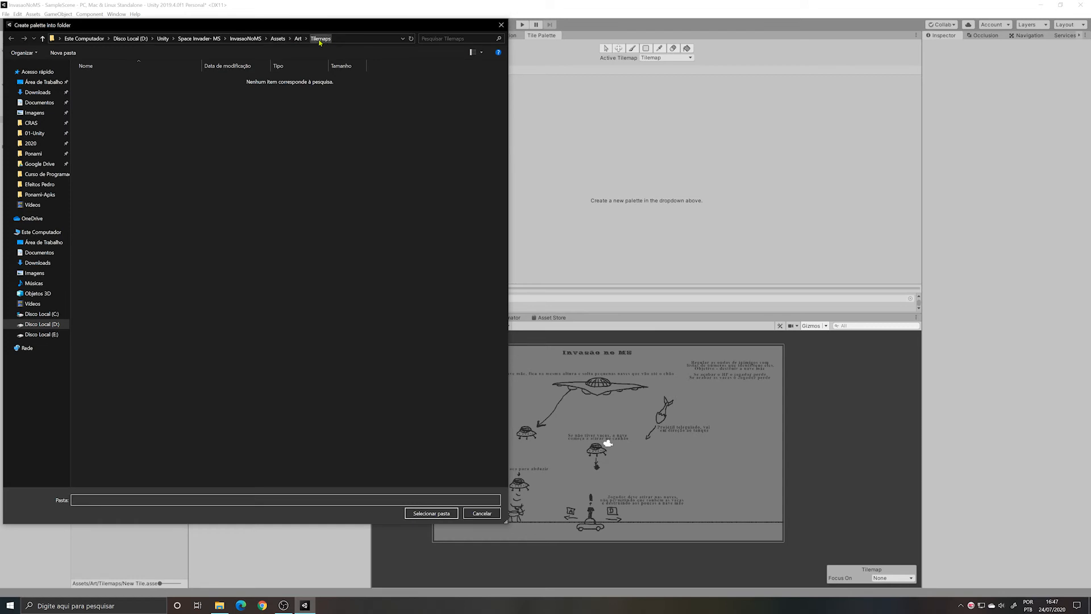
drag(310, 29, 698, 19)
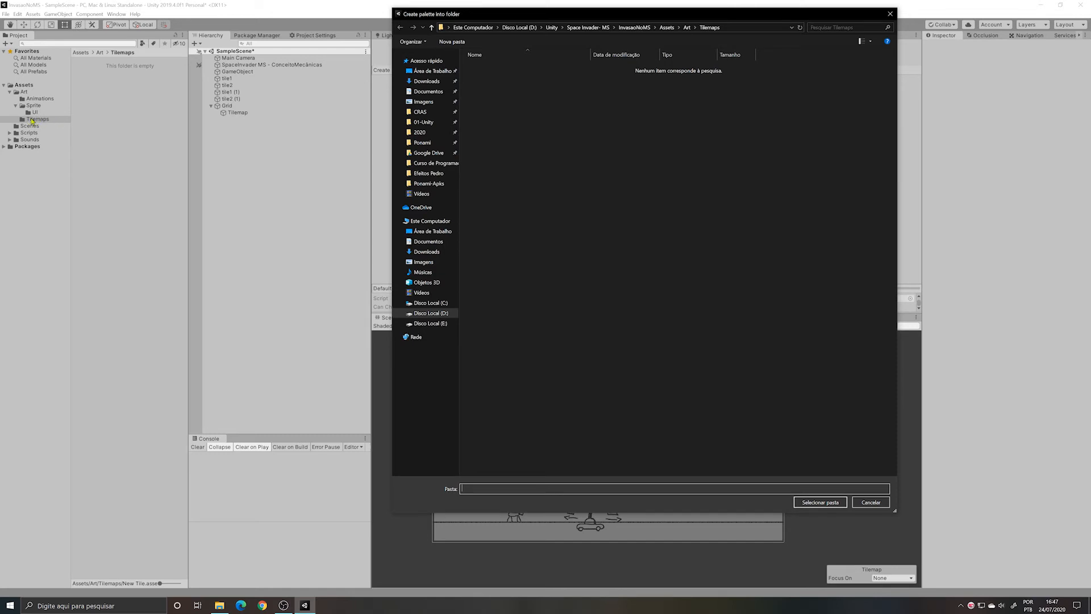
click(890, 13)
click(36, 106)
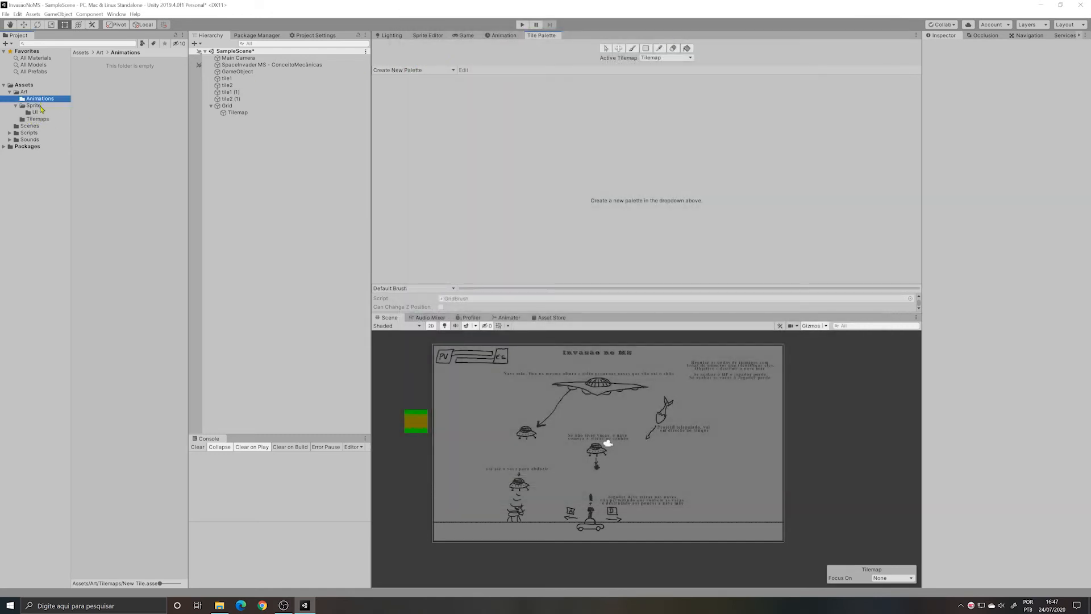
click(439, 71)
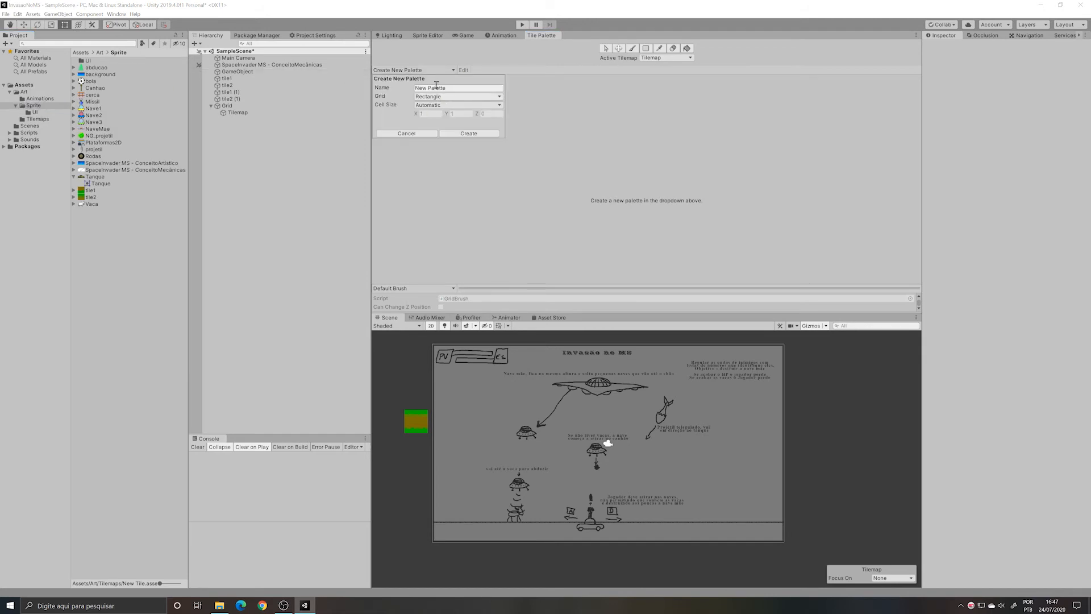
click(461, 133)
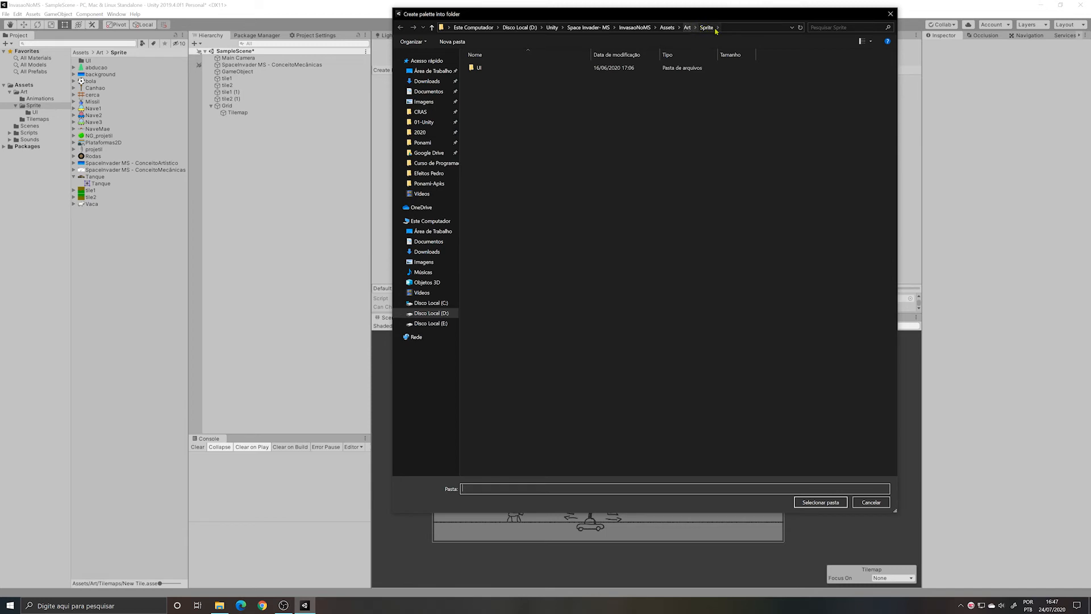
click(687, 27)
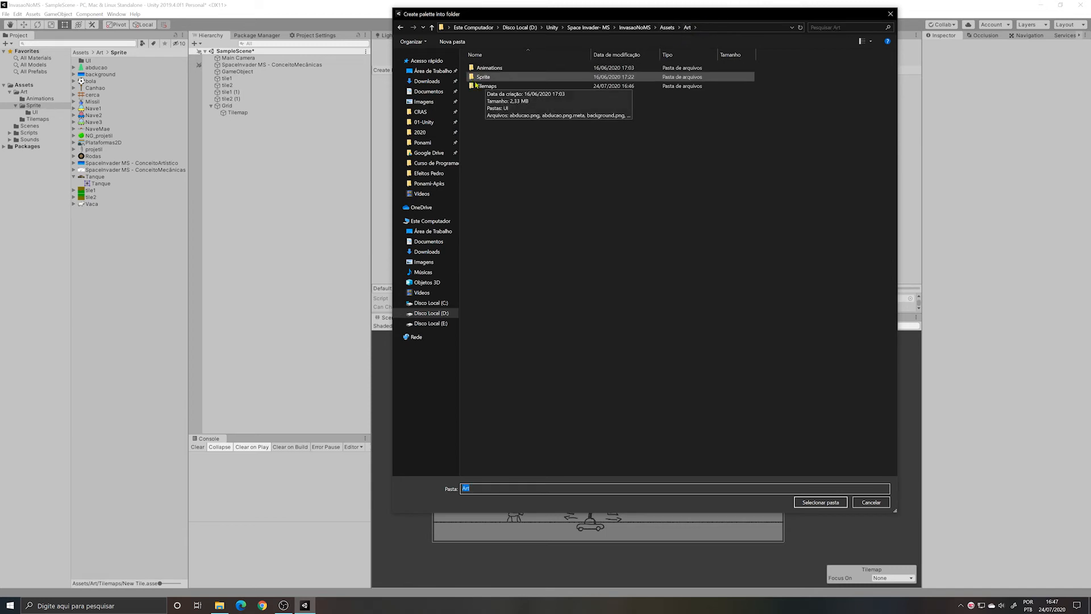
double_click(485, 86)
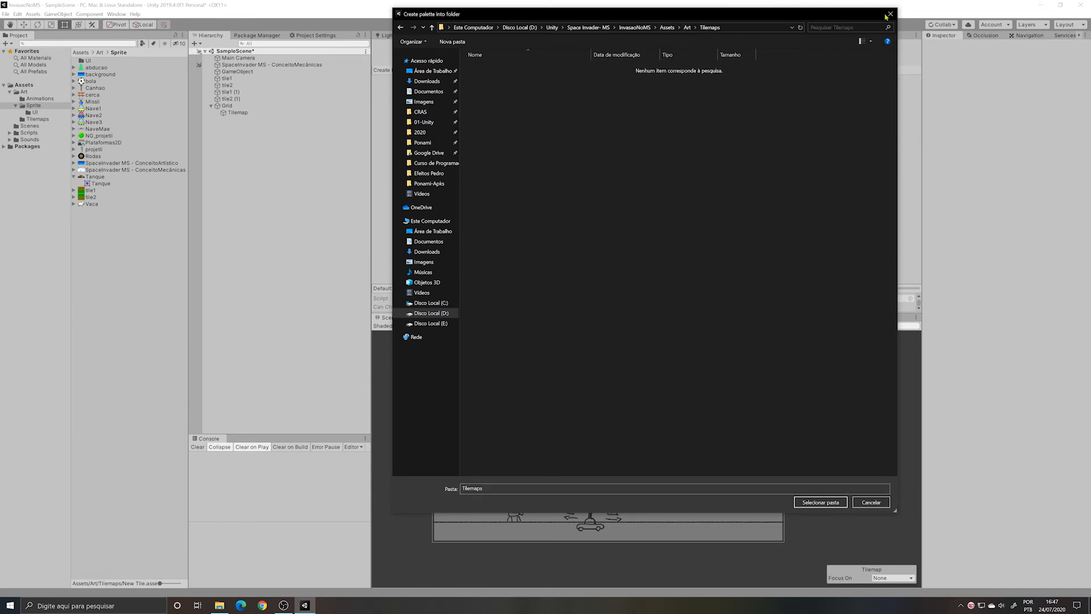
click(890, 13)
Step: Create a rectangular tile palette named Palette in the Art/Tilemaps folder and check it in the palette list
click(34, 118)
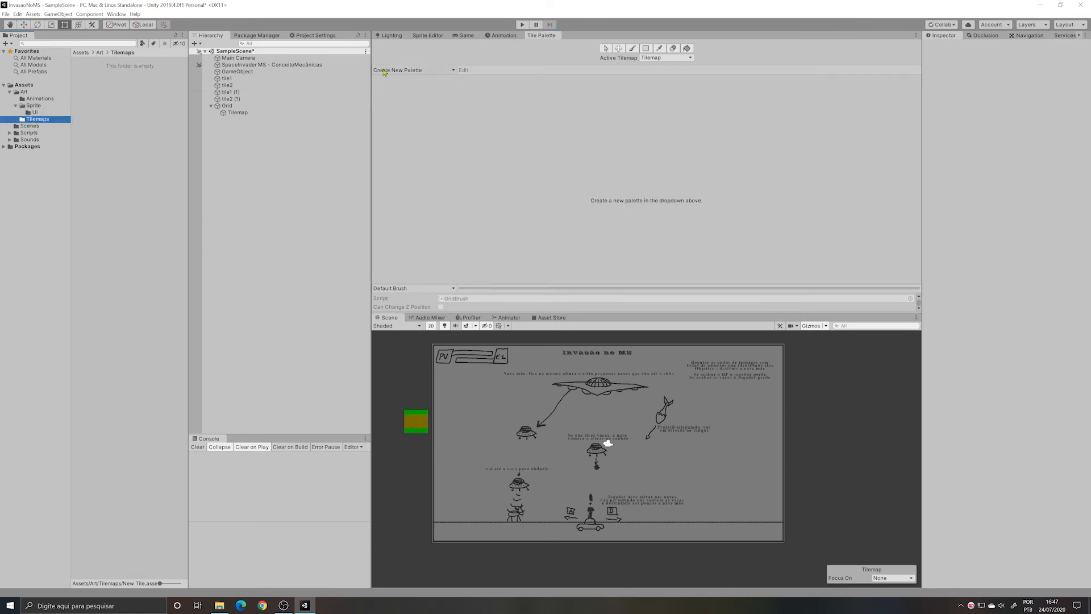
click(435, 70)
double_click(418, 88)
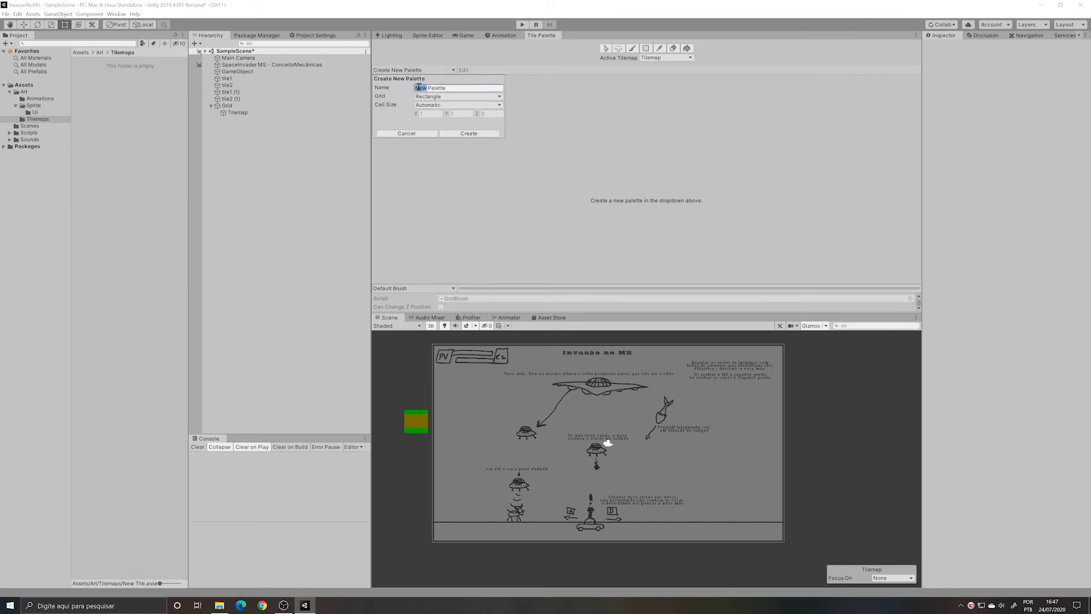
key(BackSpace)
click(484, 134)
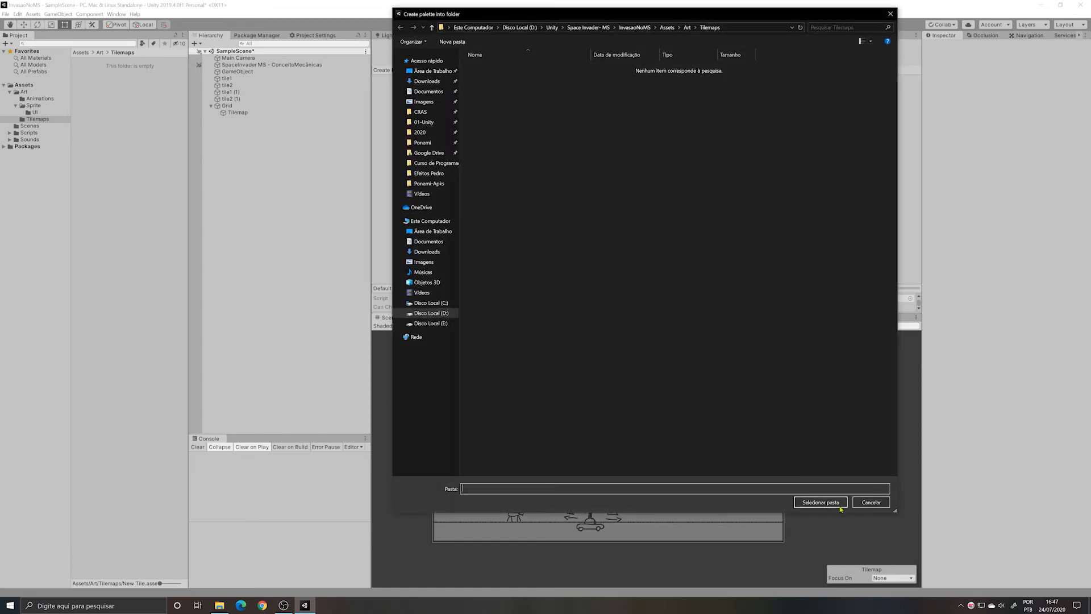
click(831, 503)
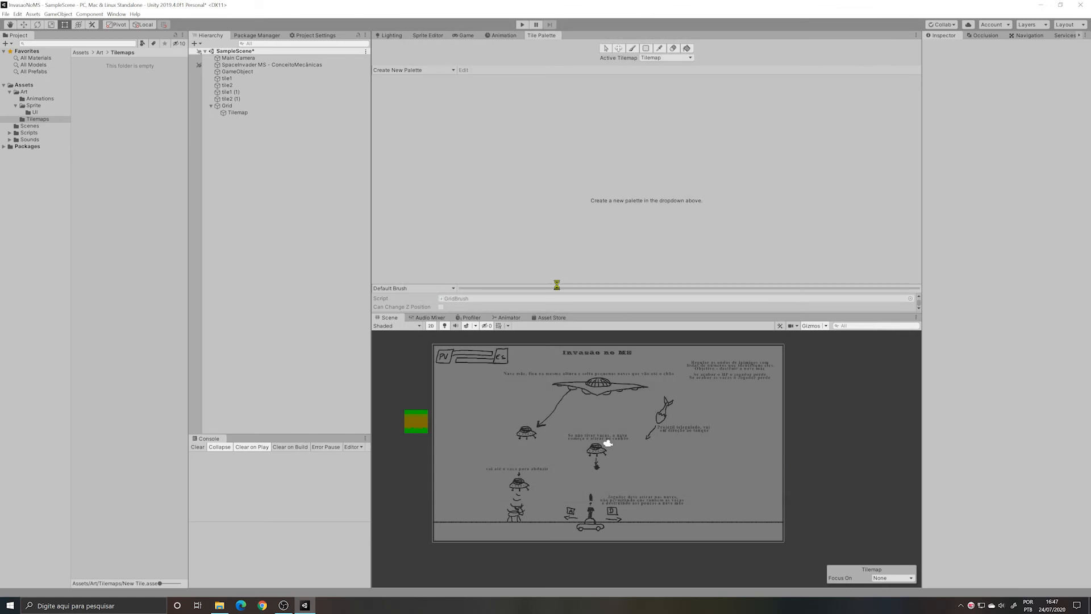
click(82, 60)
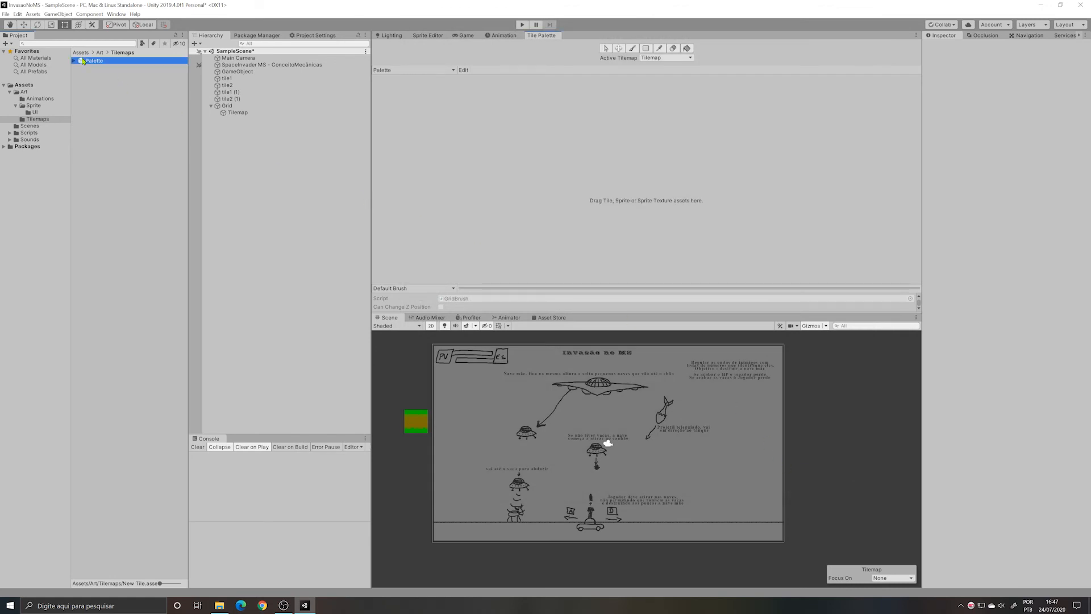
click(128, 84)
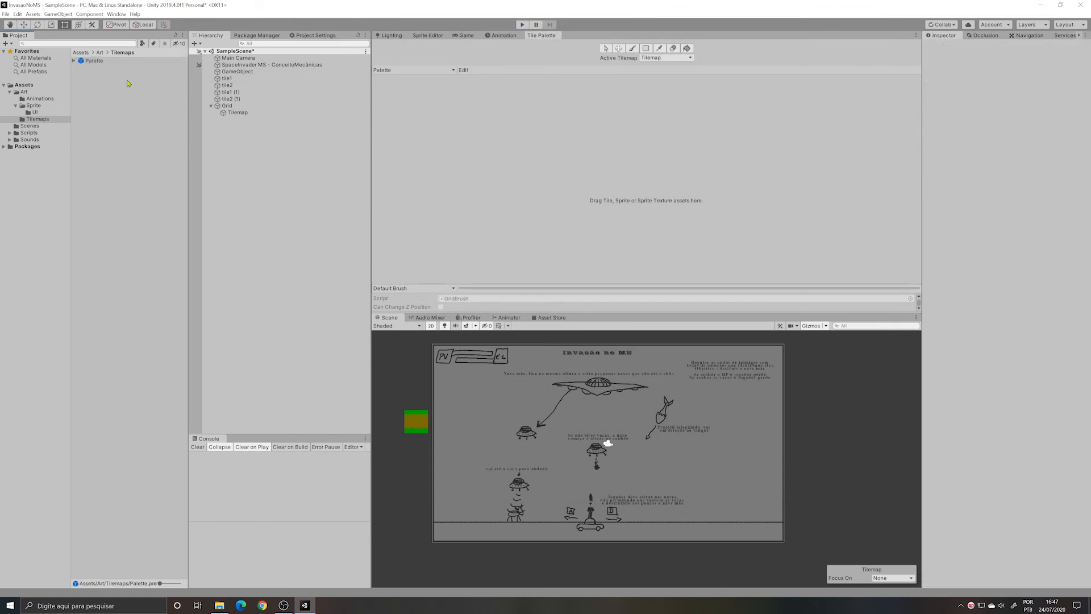
click(449, 70)
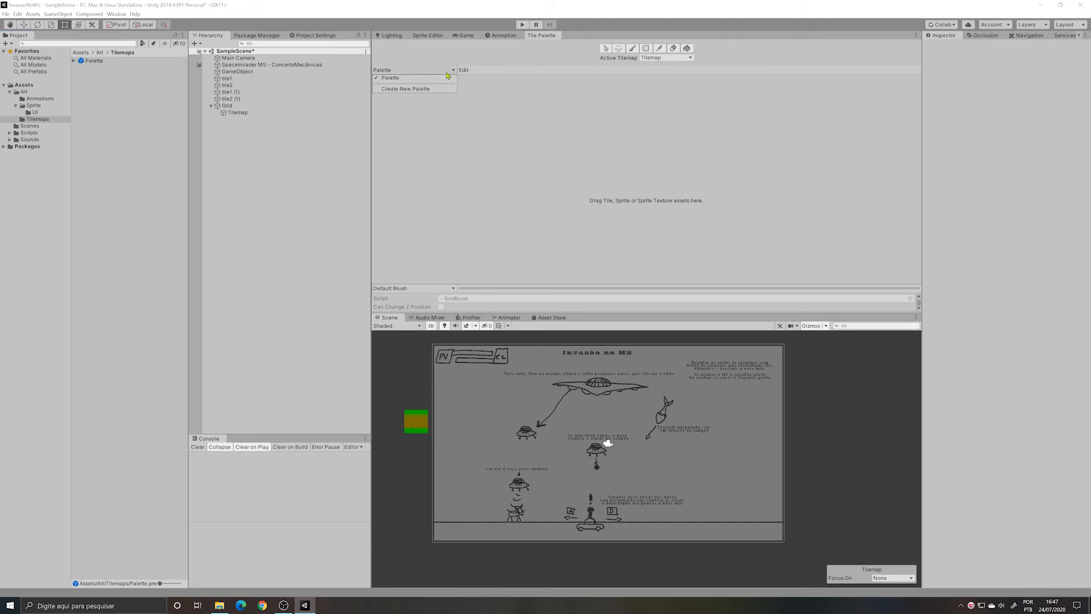
click(409, 83)
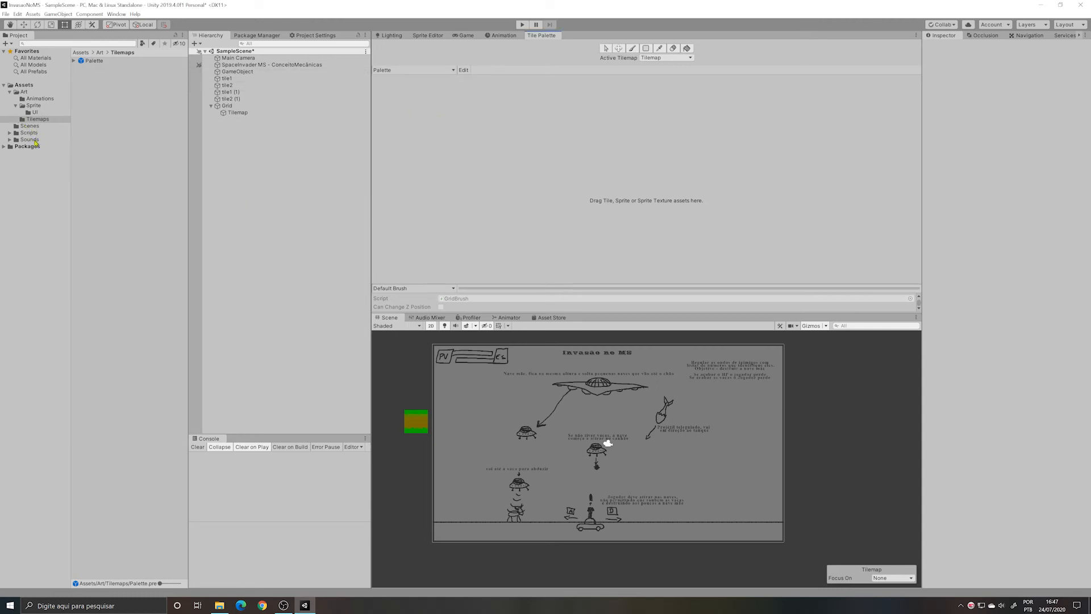
right_click(127, 84)
mouse_move(143, 89)
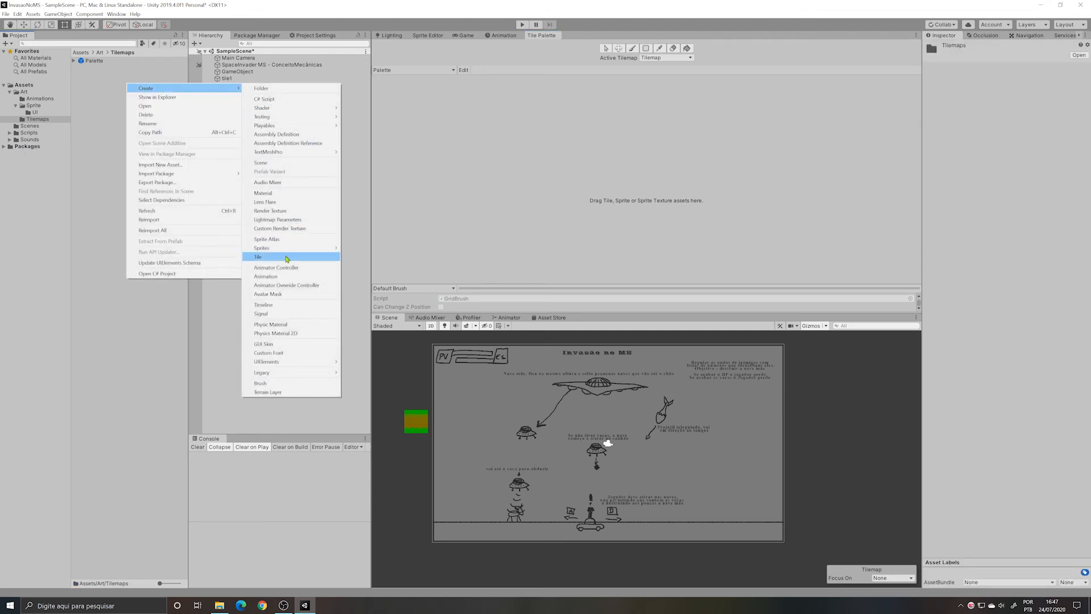
click(94, 134)
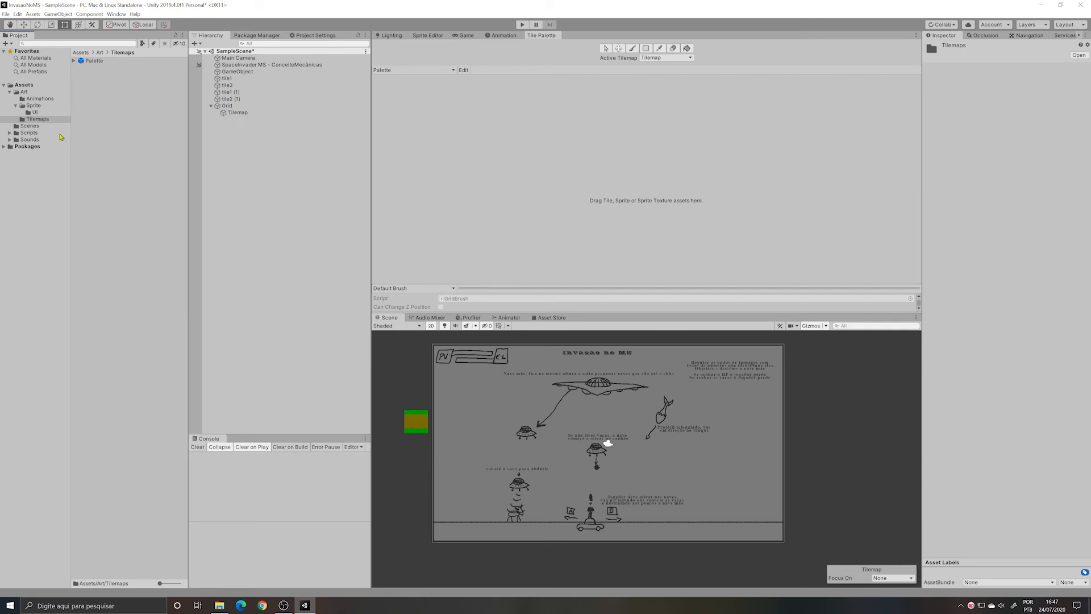
click(9, 133)
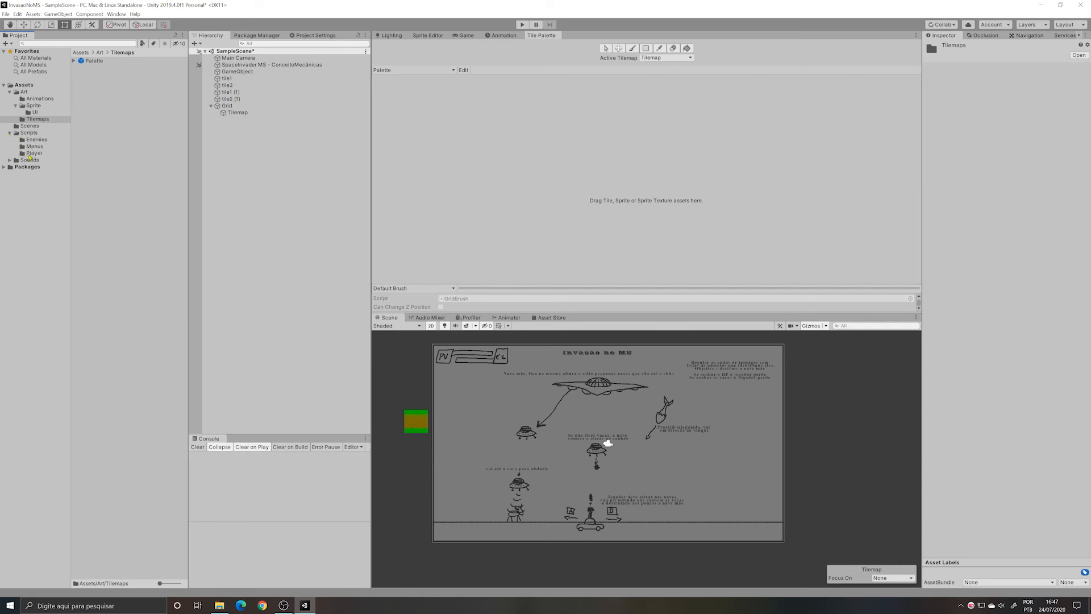
click(10, 133)
Step: Add the tile1 sprite from the Sprite folder to the palette, saving its tile asset as groundTop in that folder
click(41, 105)
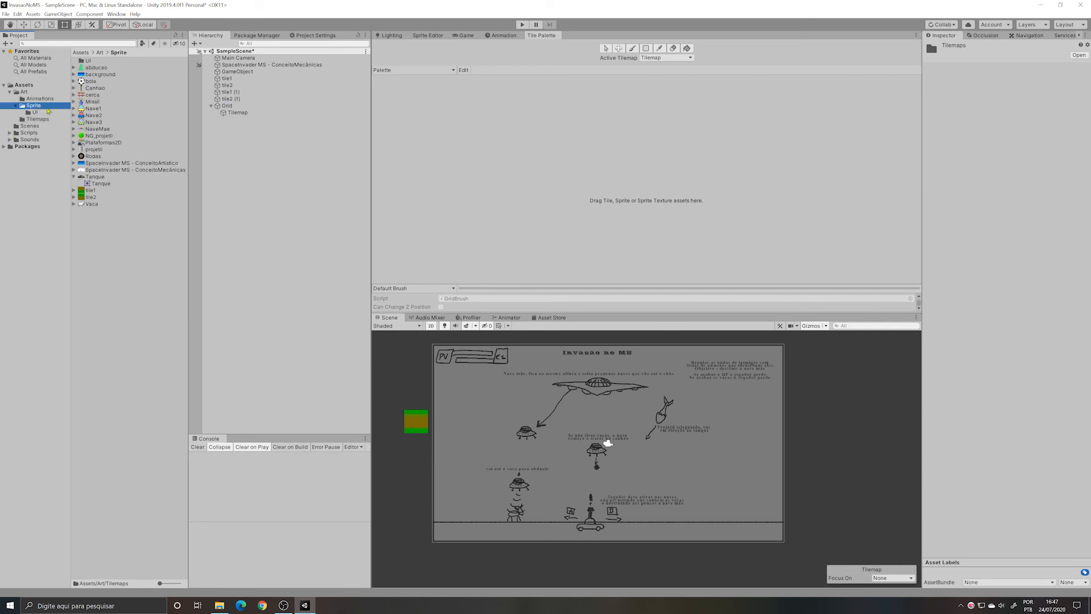
drag(94, 191, 534, 166)
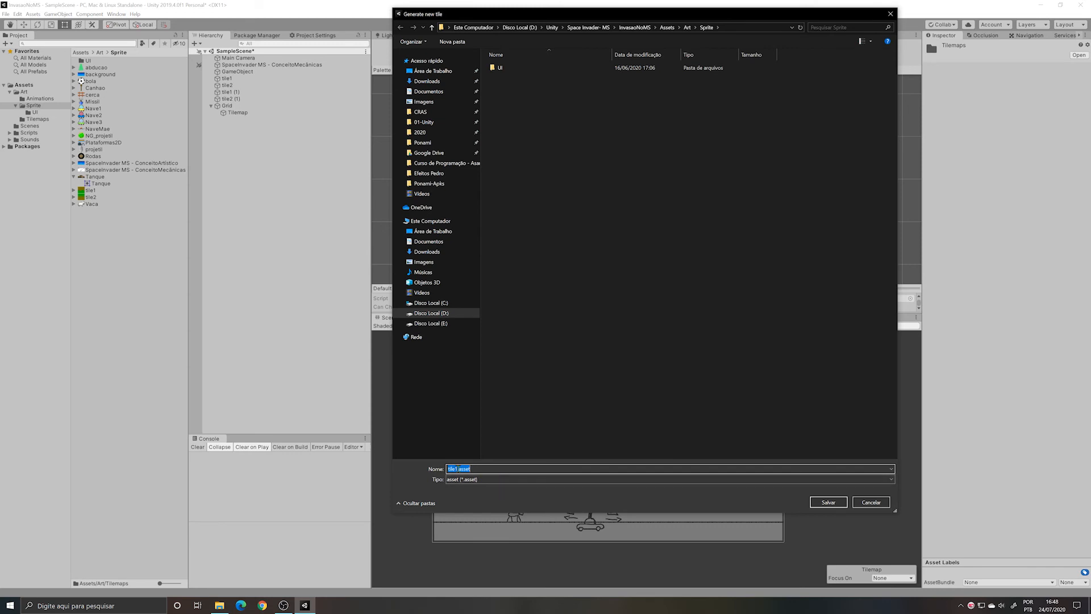
drag(458, 468, 450, 468)
text(groundTop)
key(Return)
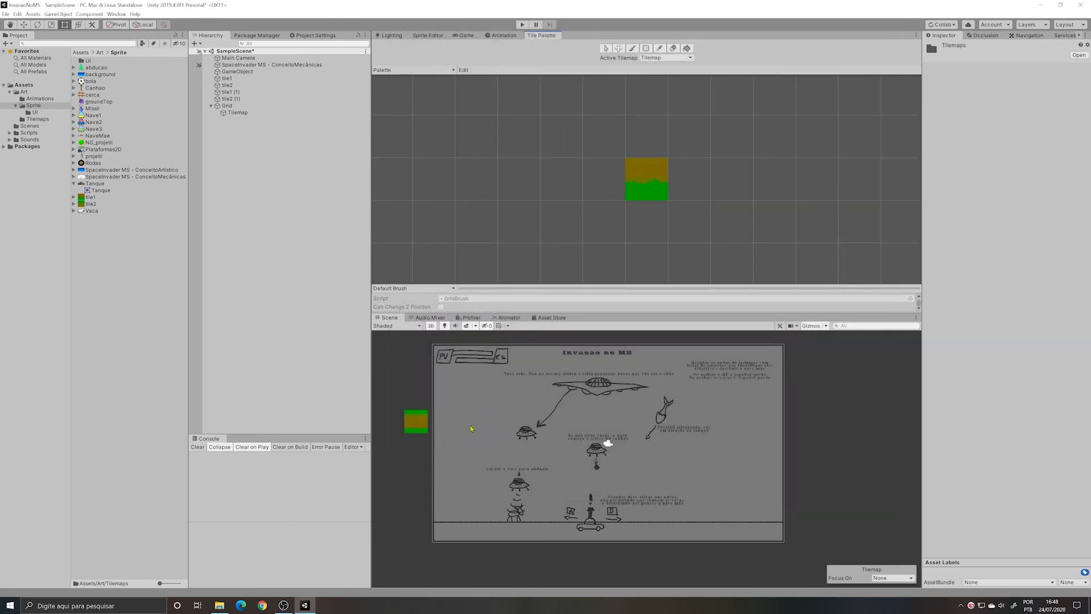
Step: Add the tile2 sprite above the first palette tile, renaming the existing groundTop asset groundBottom and saving the new tile as groundTop
click(95, 205)
drag(91, 208, 654, 136)
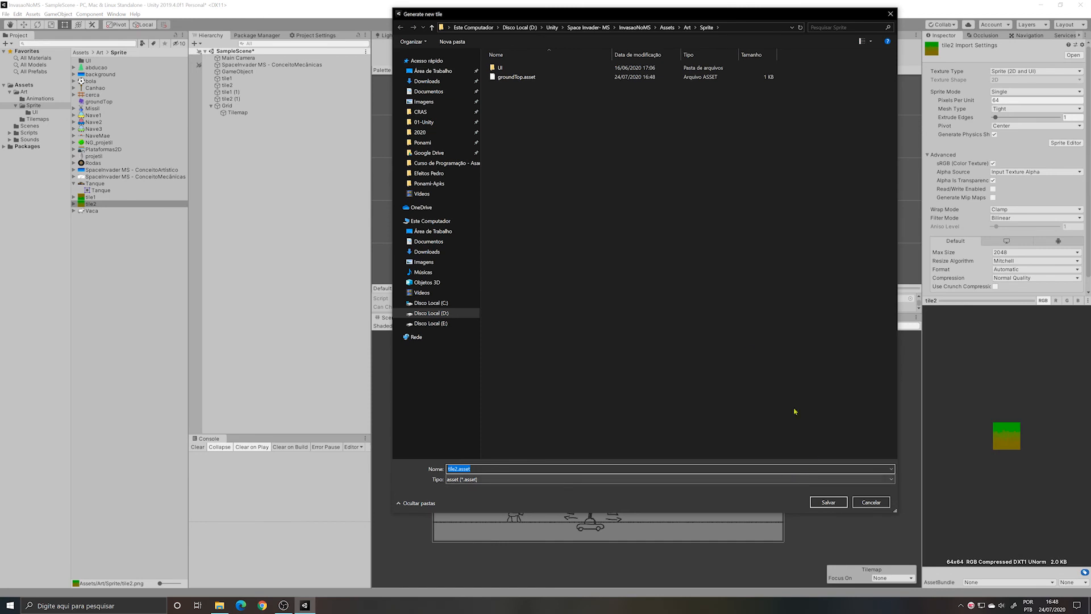
click(517, 80)
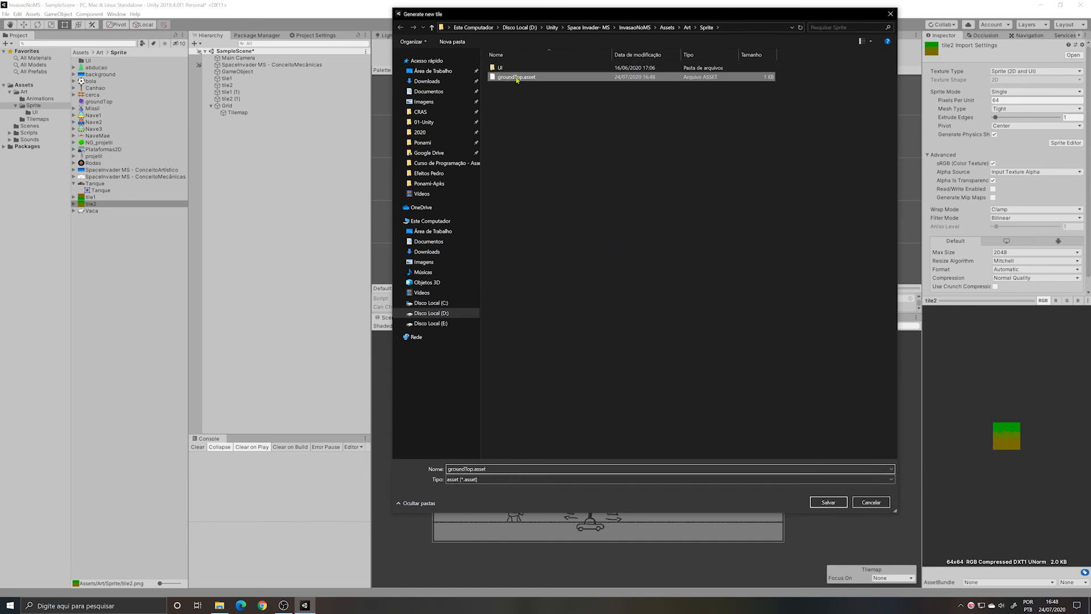
click(520, 77)
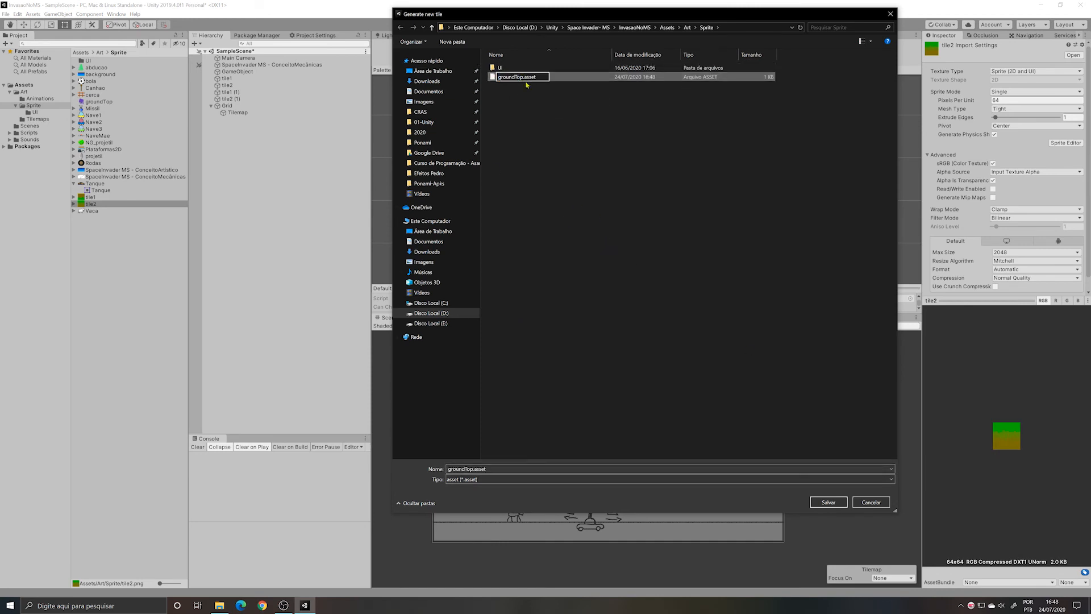
key(BackSpace)
key(BackSpace)
key(BackSpace)
text(Bottom)
key(Return)
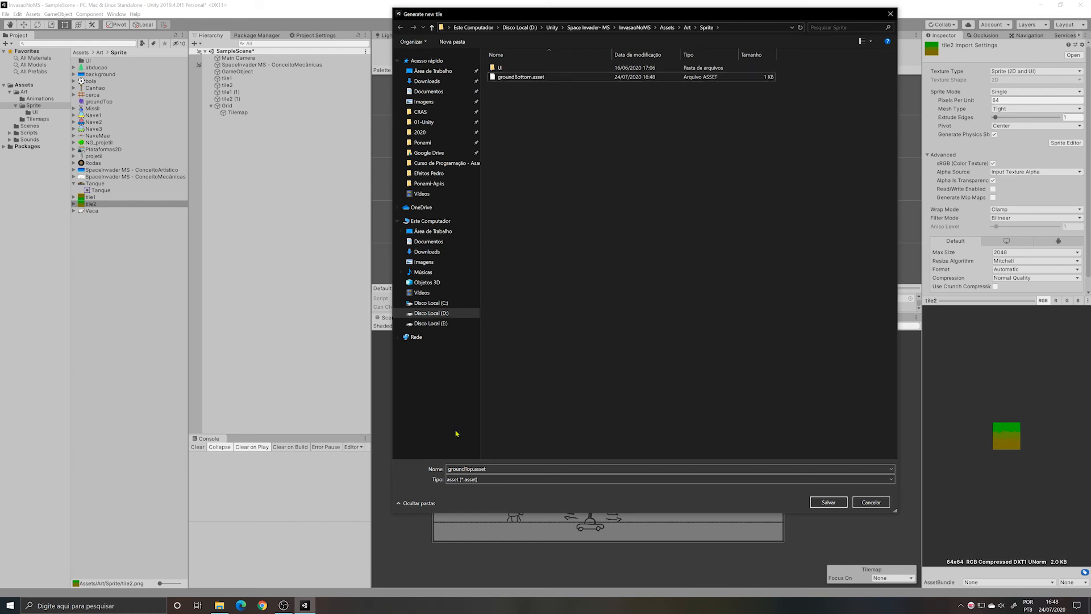
click(828, 502)
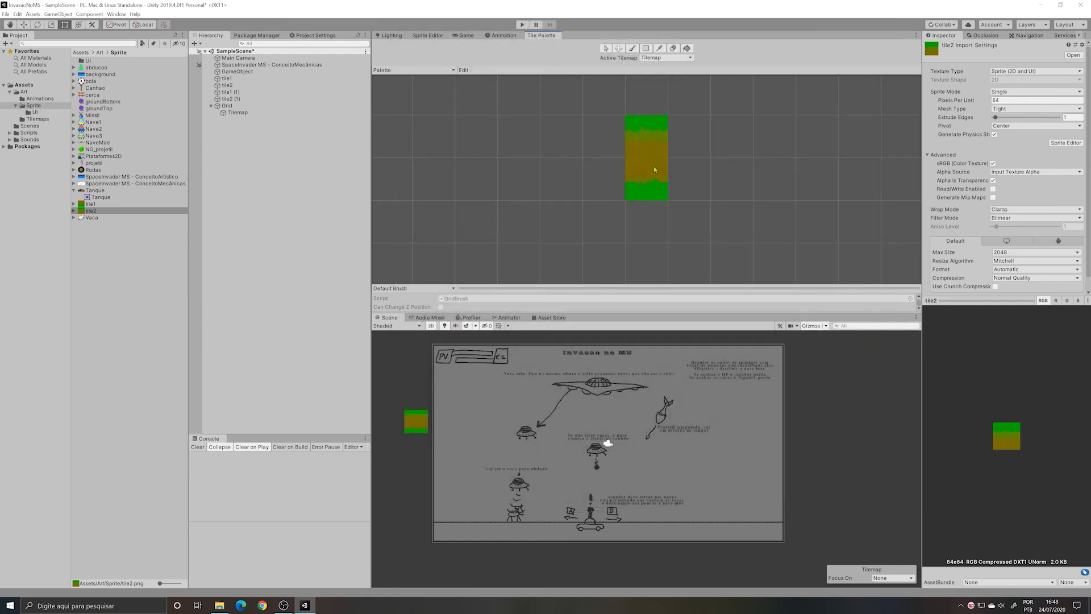
Step: Add the cerca sprite to the palette cell diagonally above the ground tiles, saving its tile as cerca.asset in the Sprite folder
scroll(554, 224, down, 2)
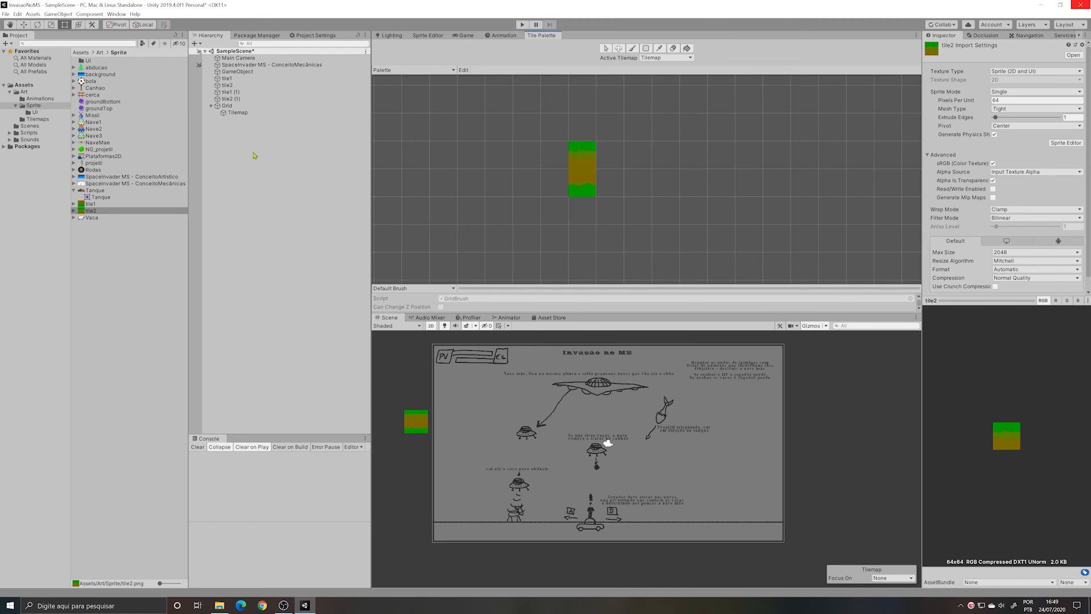
click(93, 95)
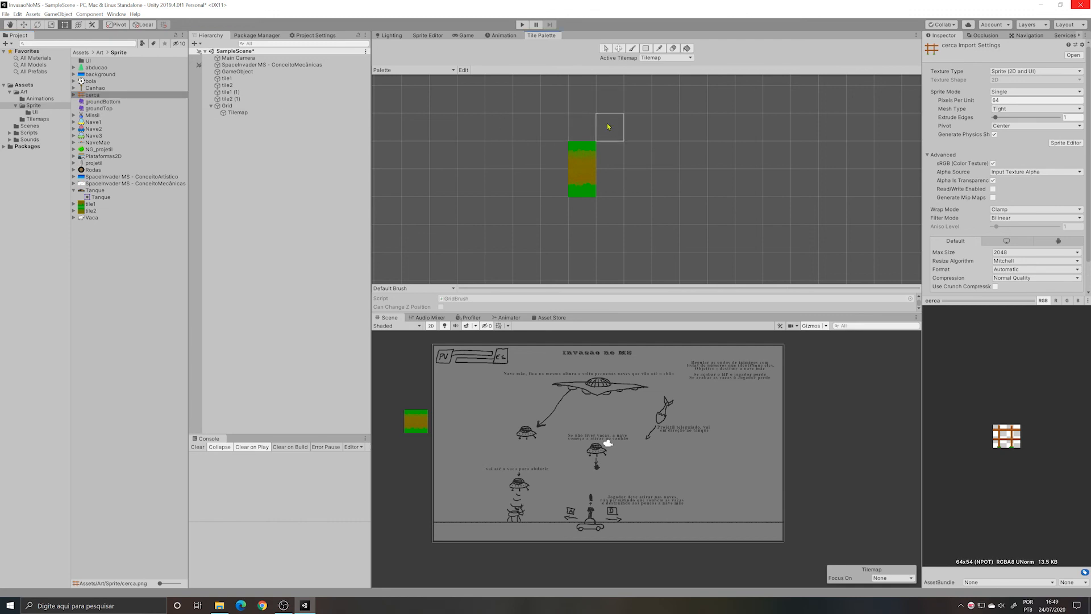
drag(609, 126, 608, 126)
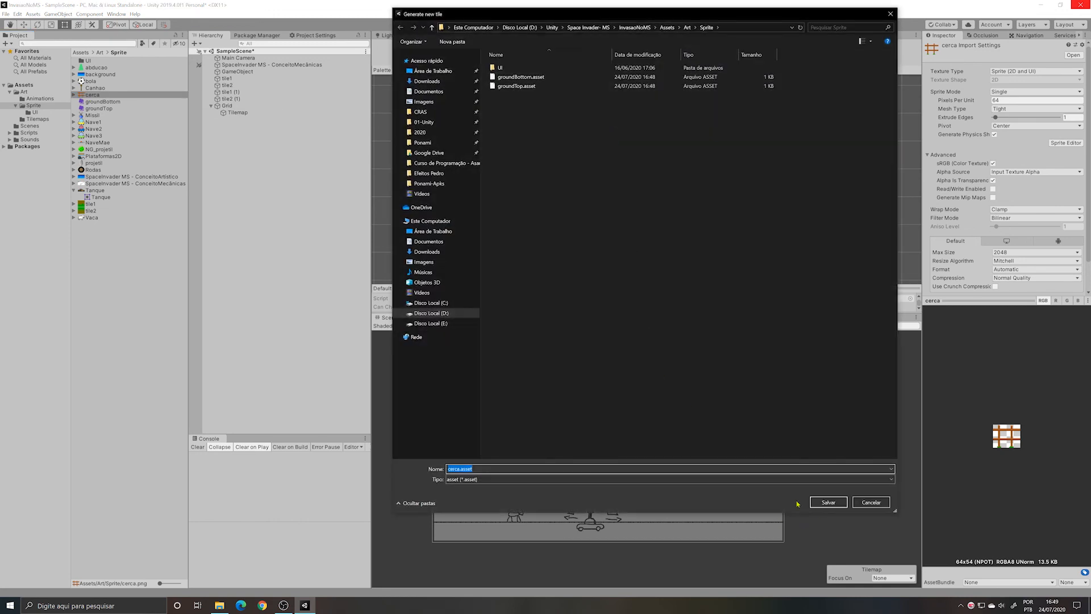
click(829, 503)
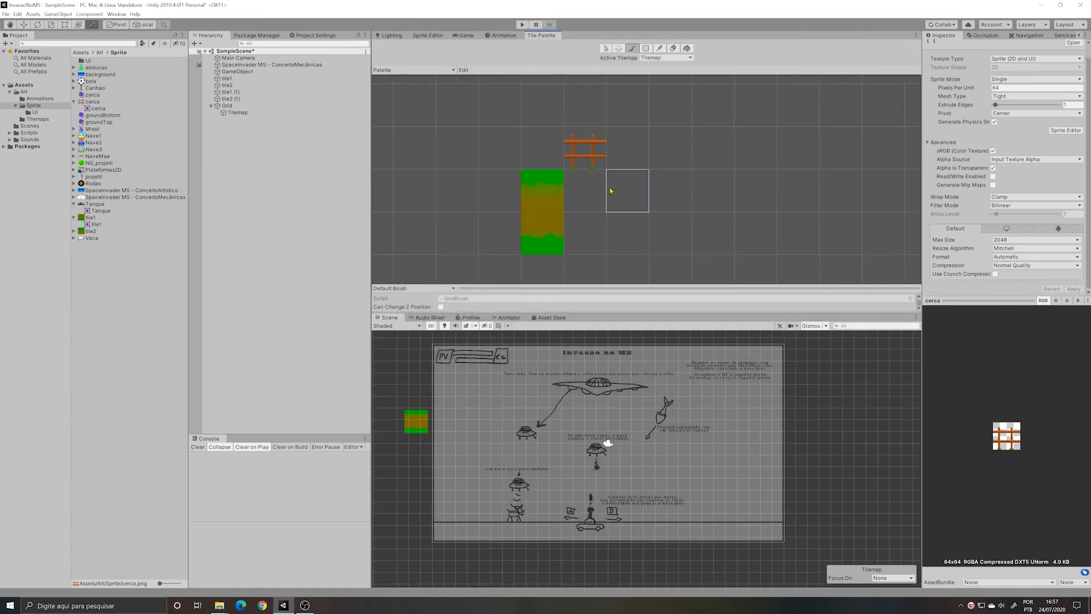
Step: Pick the fence tile in the palette as the active brush tile
click(598, 160)
click(596, 176)
click(653, 209)
click(589, 149)
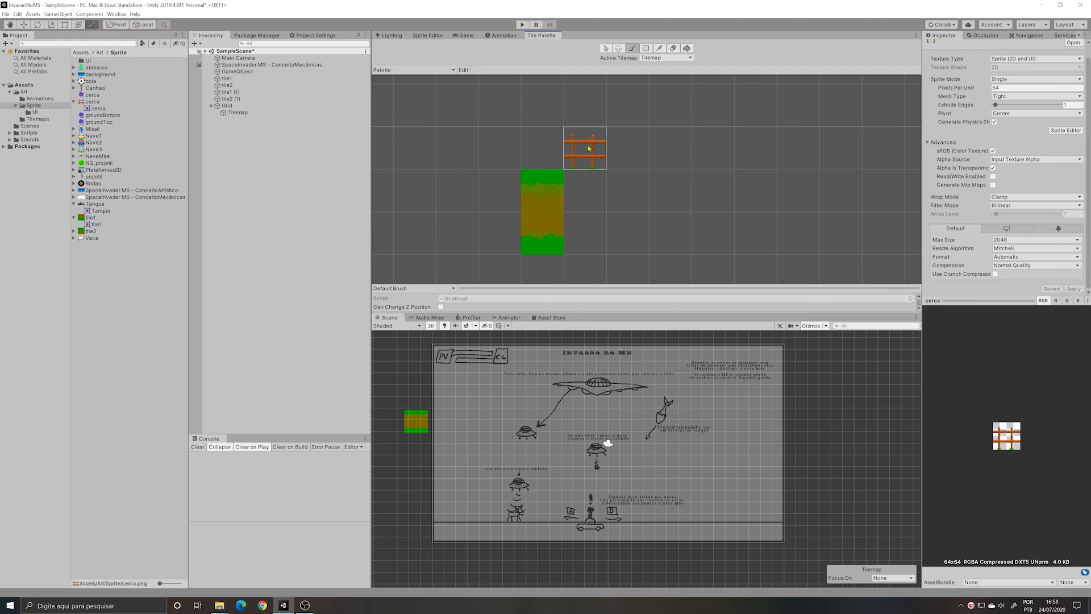